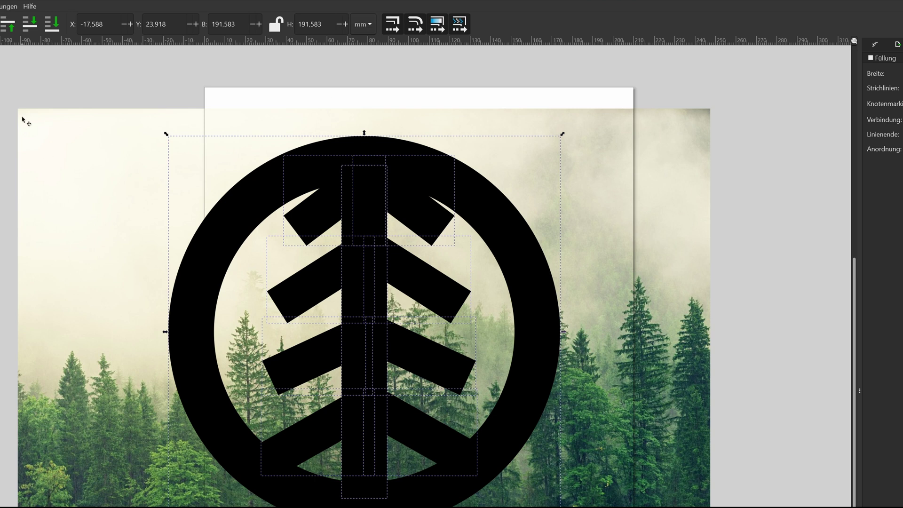
# - Select all tree emblem parts and union them into one path (Pfad > Vereinigung)
pyautogui.moveTo(133, 69); pyautogui.dragTo(610, 495)
pyautogui.click(153, 6)
pyautogui.click(182, 16)
pyautogui.click(152, 6)
pyautogui.click(181, 53)
# - Clip the forest photo to the emblem shape and move the result onto the page
pyautogui.hotkey('ctrl', 'a')
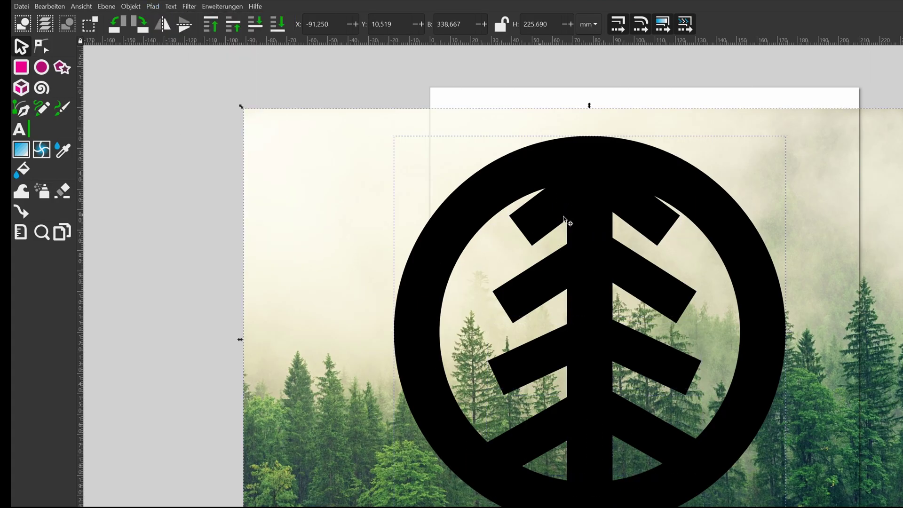
pyautogui.rightClick(524, 199)
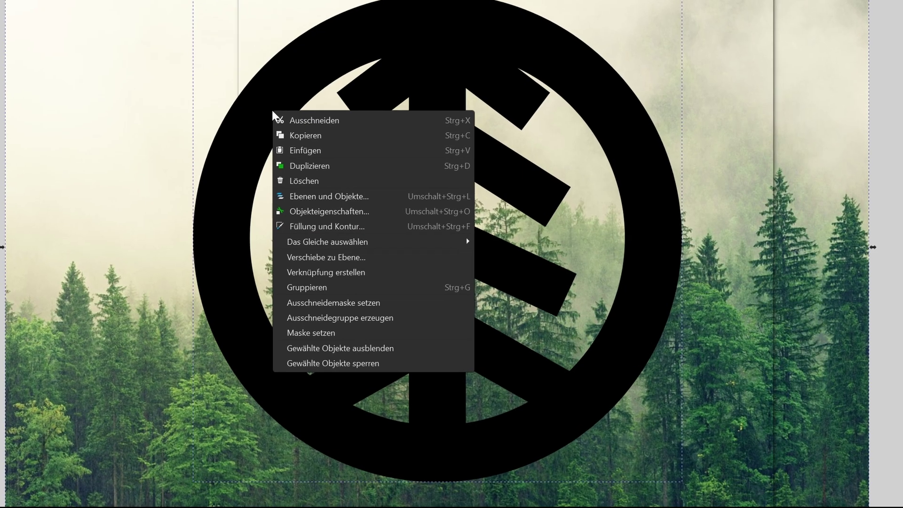
pyautogui.click(560, 318)
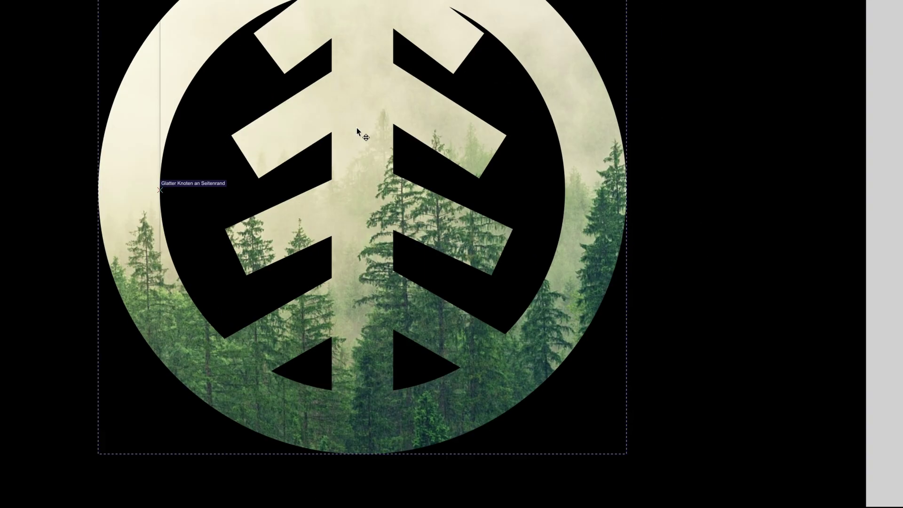
pyautogui.moveTo(357, 131); pyautogui.dragTo(405, 172)
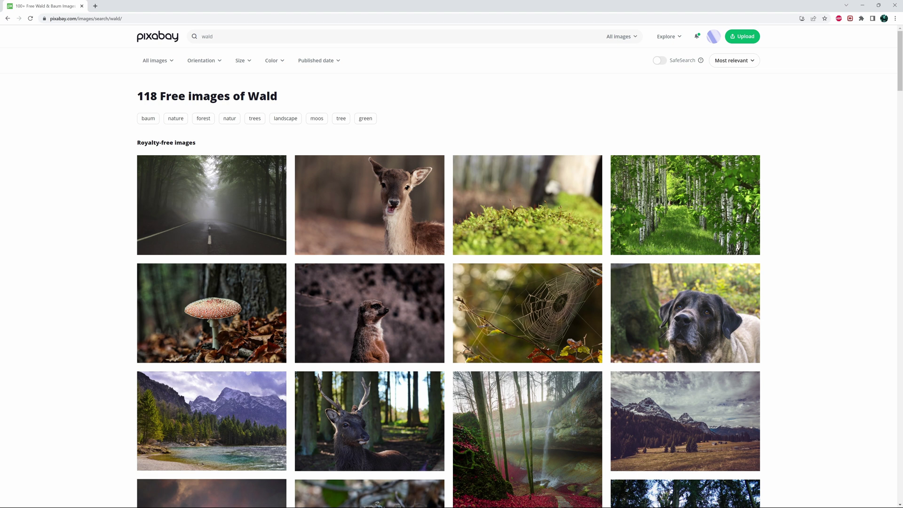
# - Search Pixabay for 'forest' and scroll through the results
pyautogui.click(206, 37)
pyautogui.write('forest')
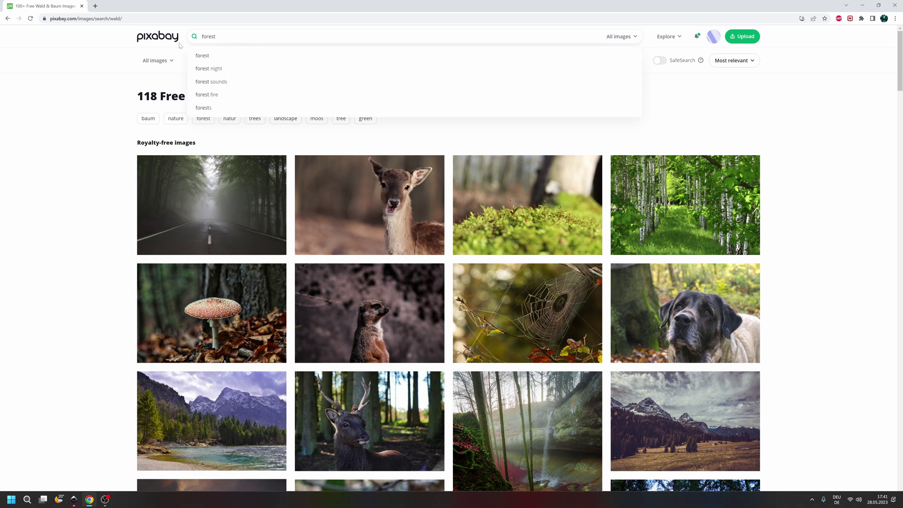
pyautogui.press('Return')
pyautogui.scroll(-1, 287, 283)
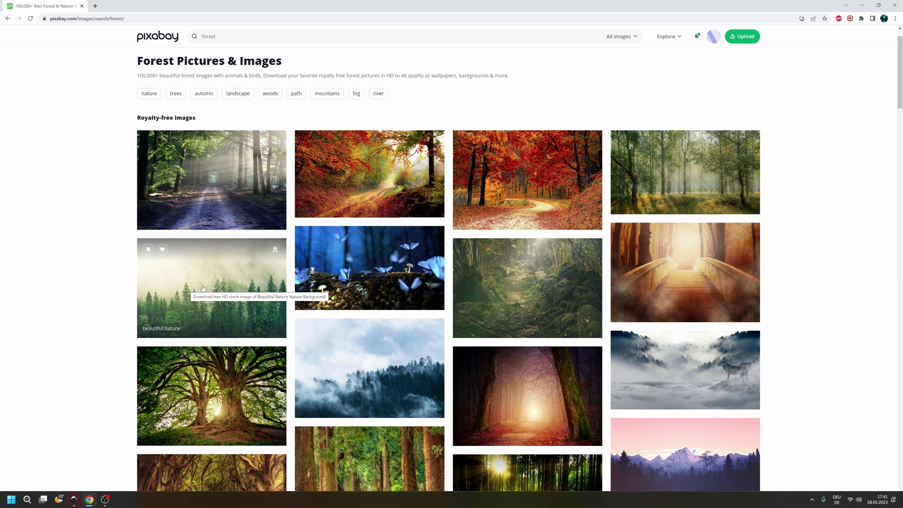
# - Download the misty forest photo at 1280×853 and return to Inkscape
pyautogui.click(203, 289)
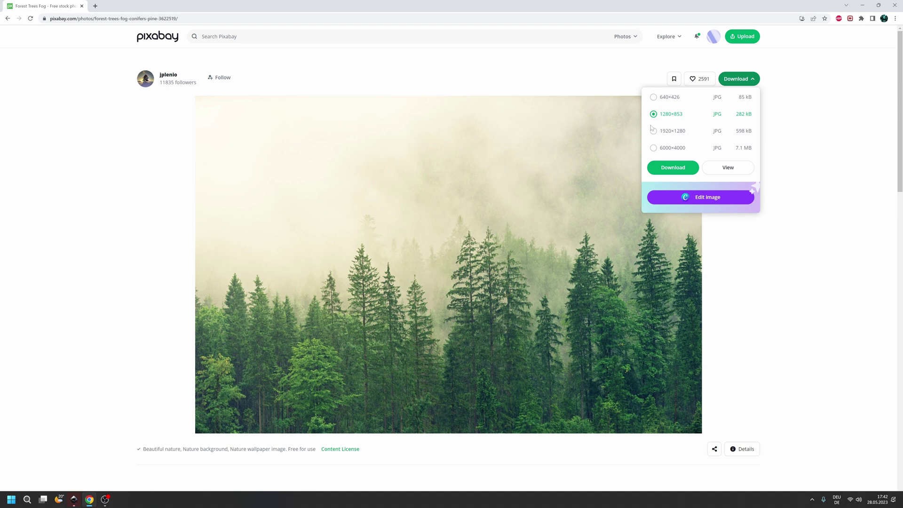
pyautogui.click(669, 168)
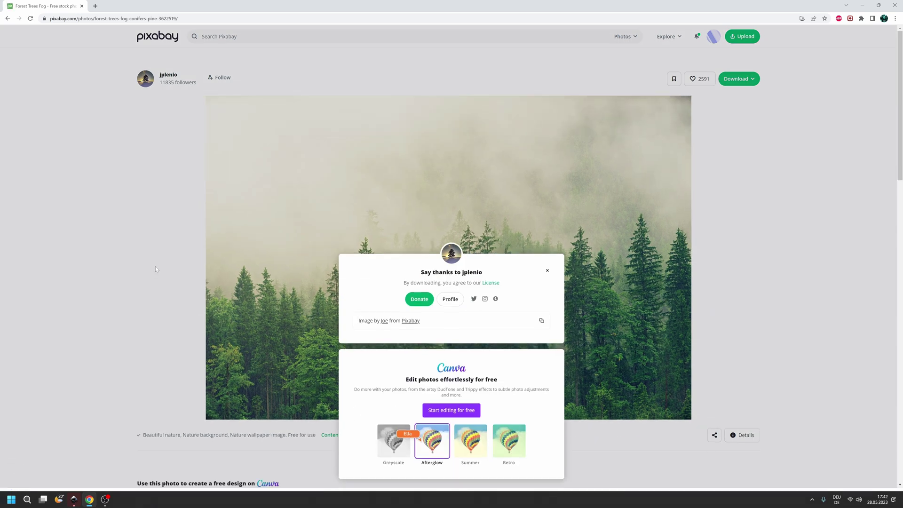
pyautogui.hotkey('alt', 'Tab')
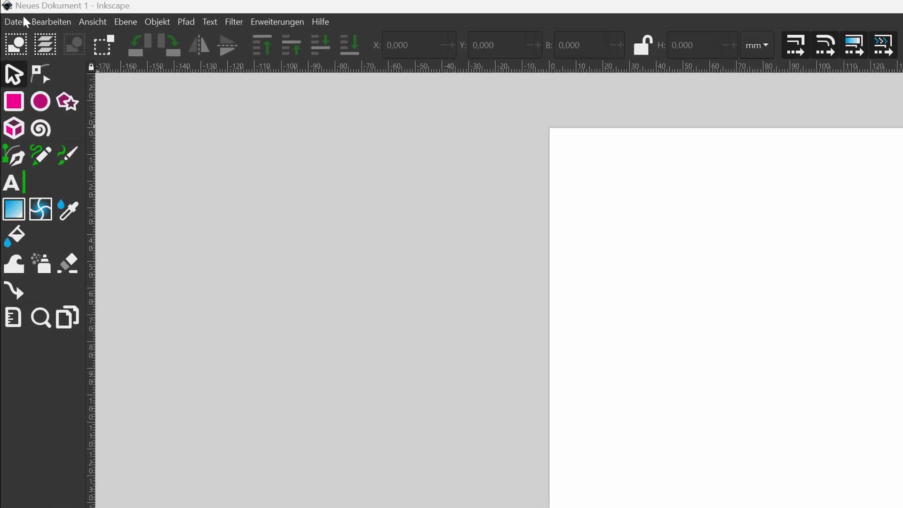
# - Import beautiful-nature-3622519_1280 with default settings and drag it over the page
pyautogui.click(10, 11)
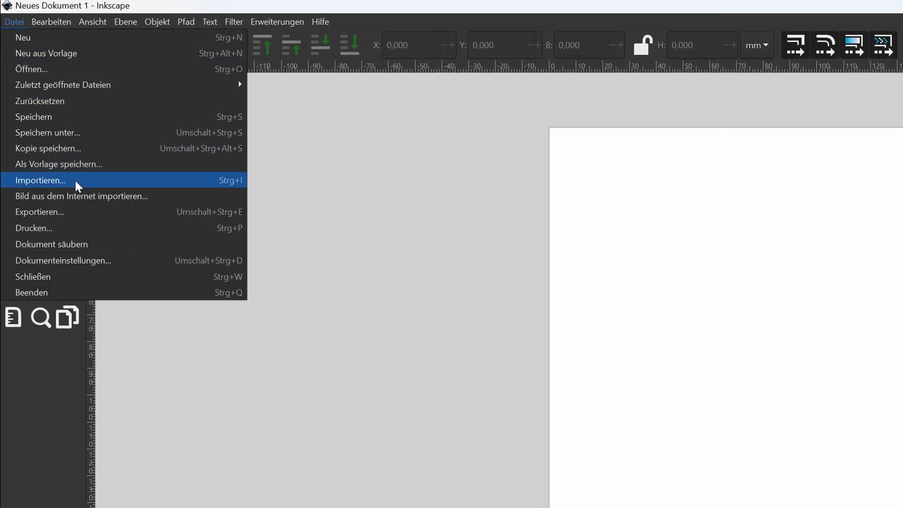
pyautogui.click(76, 181)
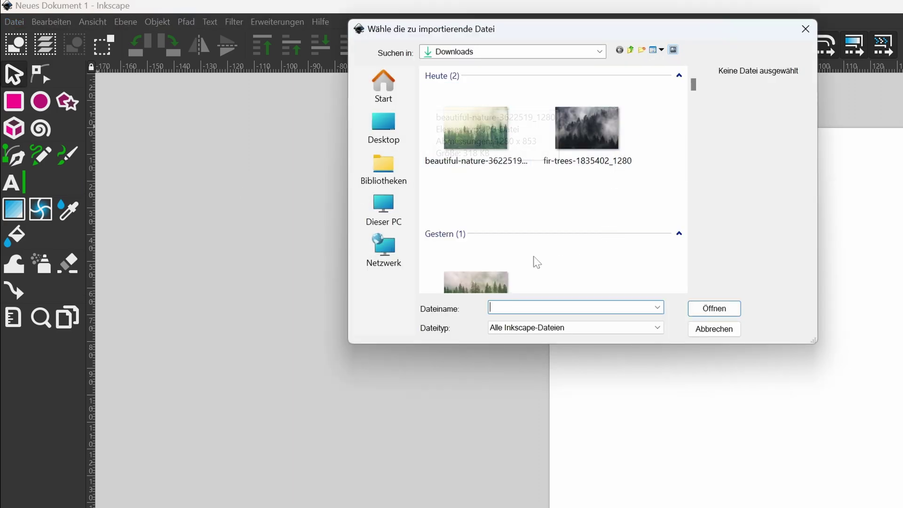
pyautogui.click(468, 150)
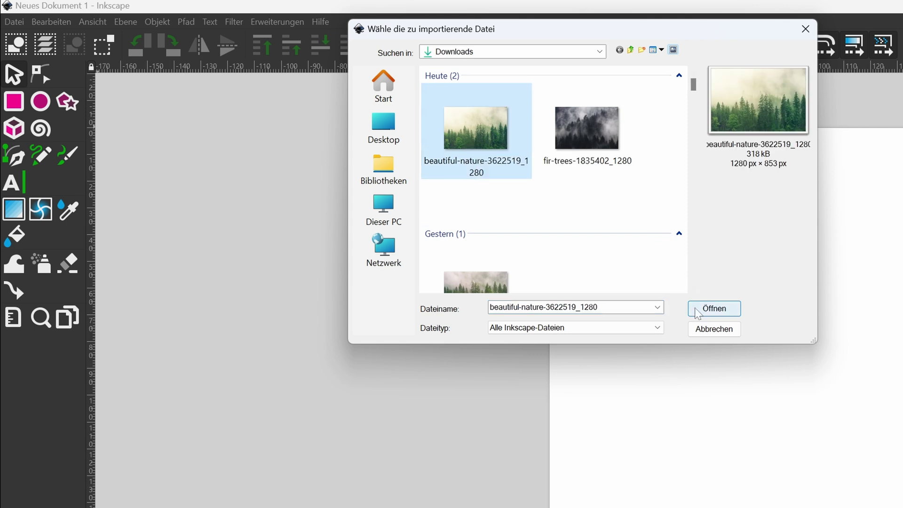
pyautogui.click(729, 312)
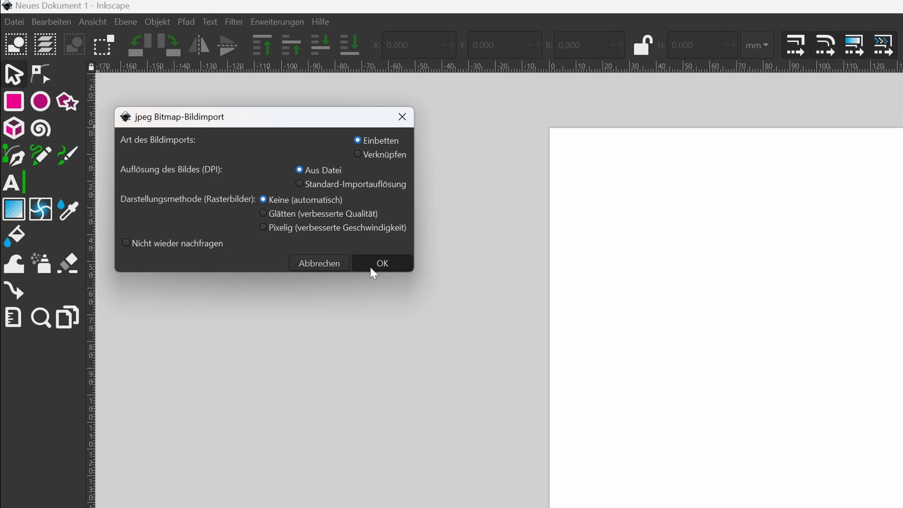
pyautogui.click(377, 263)
pyautogui.moveTo(376, 228)
pyautogui.mouseDown()
pyautogui.moveTo(386, 338)
pyautogui.moveTo(396, 296)
pyautogui.mouseUp()
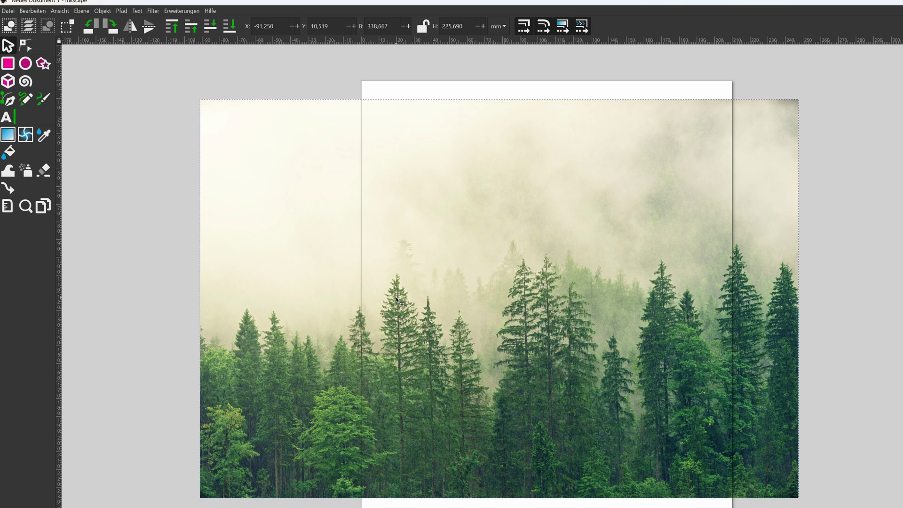
# - Deselect, then draw a large black circle of 75.765 mm radius over the photo
pyautogui.press('Escape')
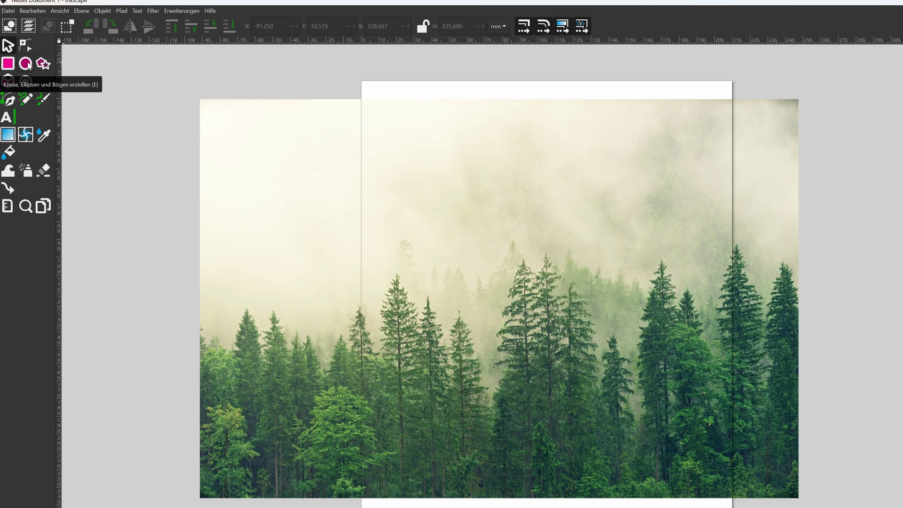
pyautogui.click(26, 63)
pyautogui.moveTo(372, 159); pyautogui.dragTo(676, 463)
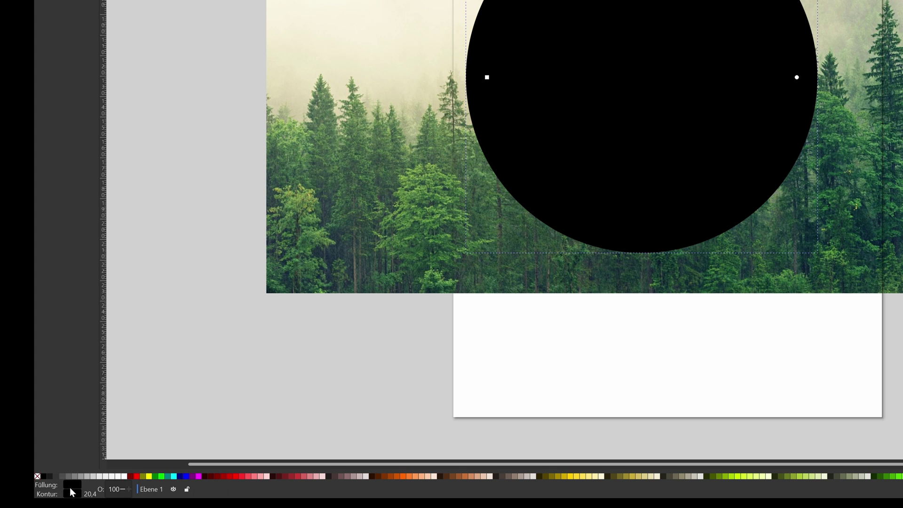
# - Remove the circle's fill, then move the ring up-left and enlarge it
pyautogui.click(37, 476)
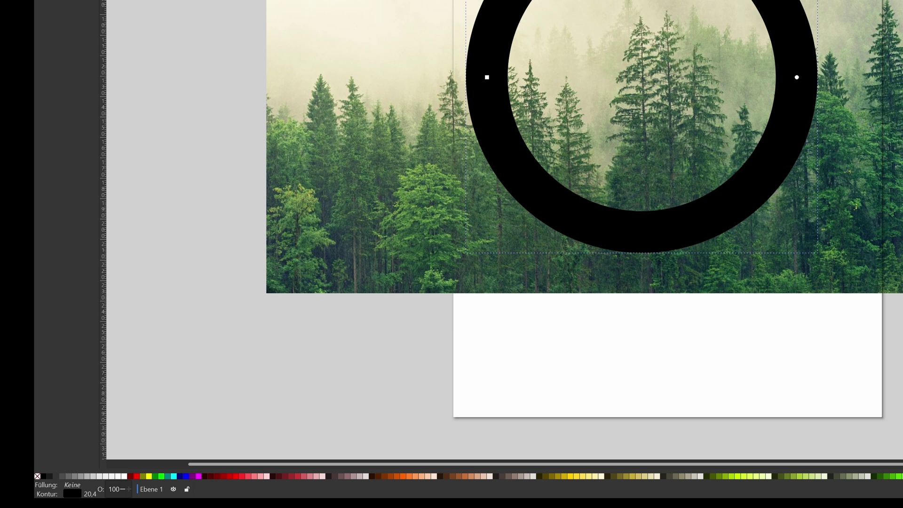
pyautogui.press('s')
pyautogui.moveTo(795, 118); pyautogui.dragTo(782, 75)
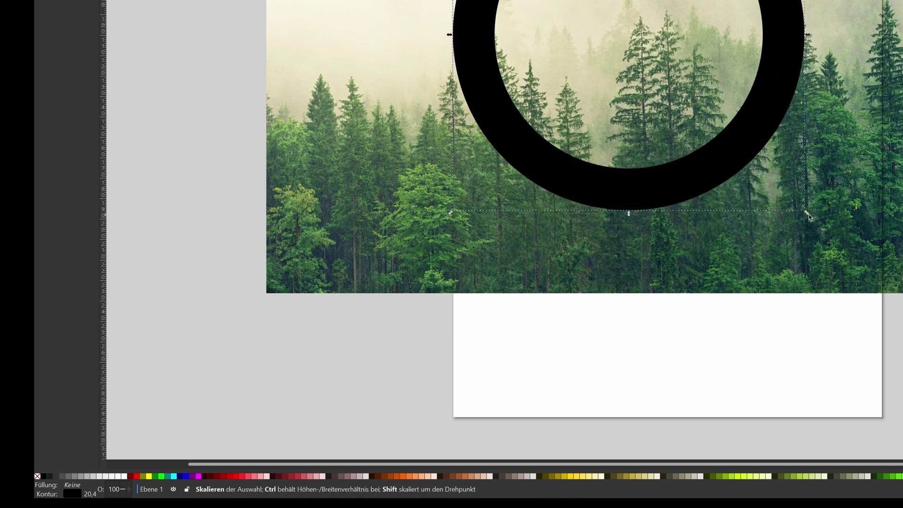
pyautogui.moveTo(810, 215); pyautogui.dragTo(868, 269)
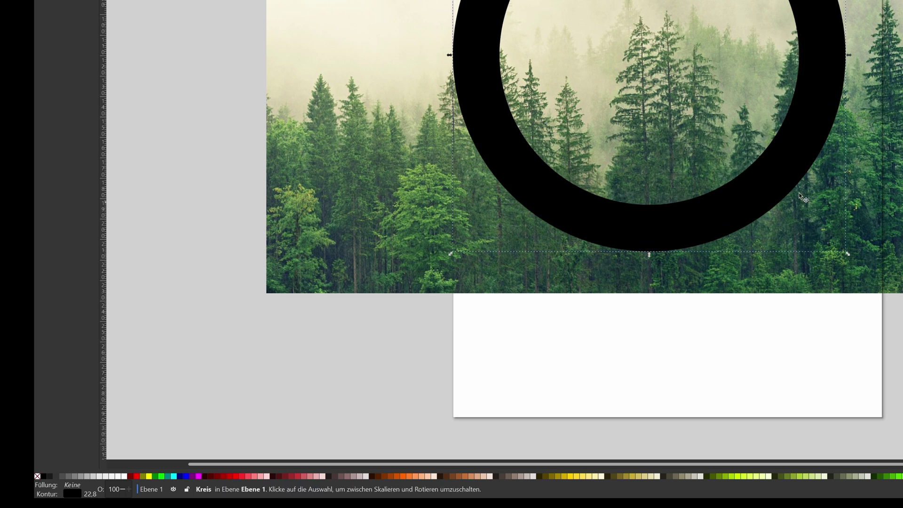
pyautogui.moveTo(720, 194); pyautogui.dragTo(711, 185)
# - Set the ring's stroke to red, nudge it right, then make the stroke black
pyautogui.press('shift')
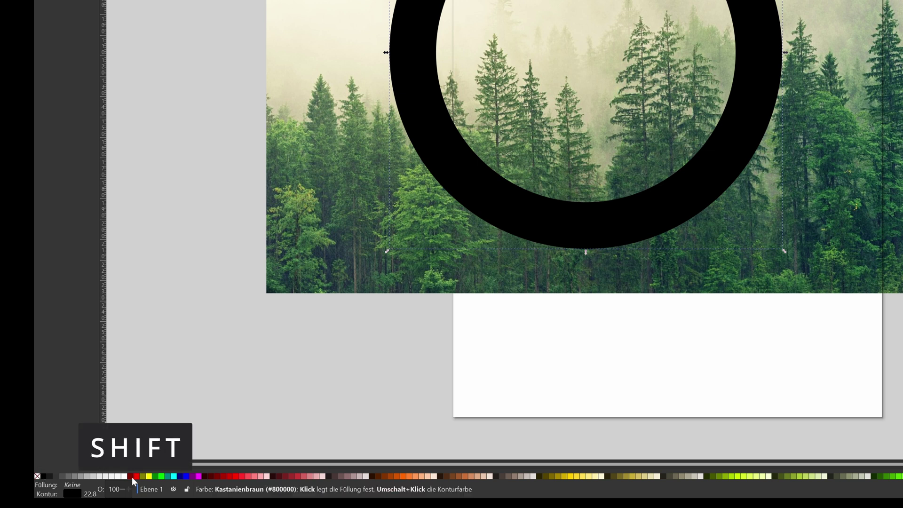
pyautogui.keyDown('shift'); pyautogui.click(136, 477); pyautogui.keyUp('shift')
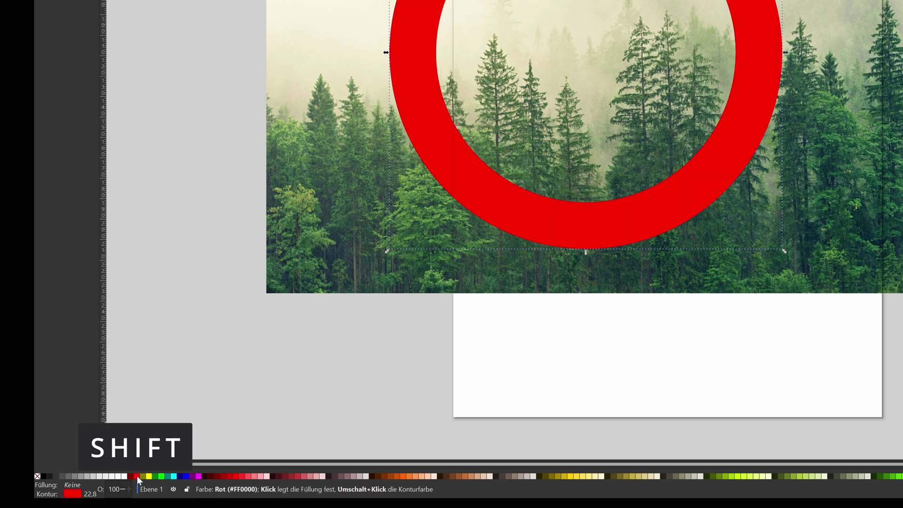
pyautogui.moveTo(768, 73); pyautogui.dragTo(799, 73)
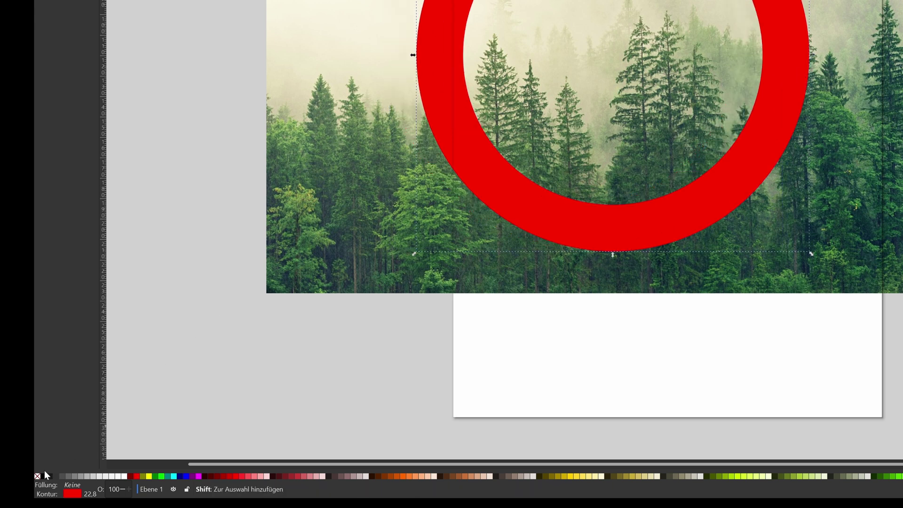
pyautogui.keyDown('shift'); pyautogui.click(44, 475); pyautogui.keyUp('shift')
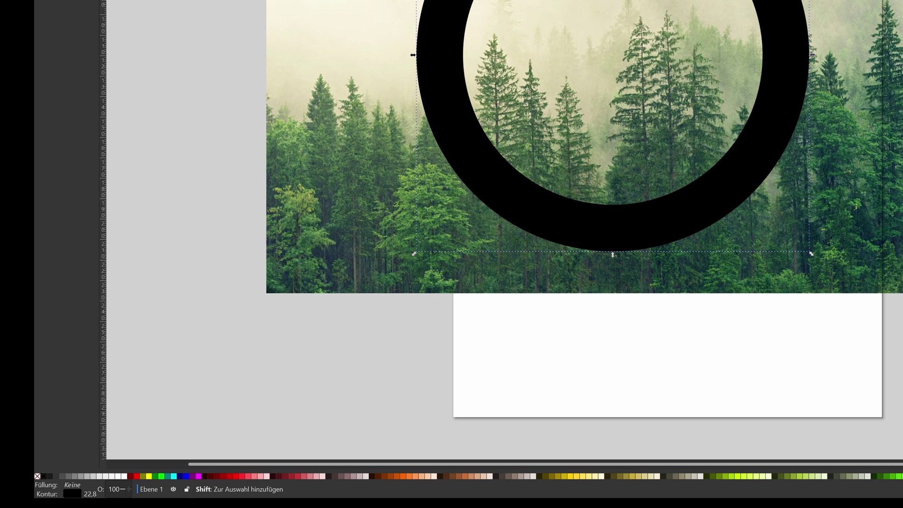
# - Reduce the ring's stroke width slightly to 84.271 px in Stroke style
pyautogui.click(92, 494)
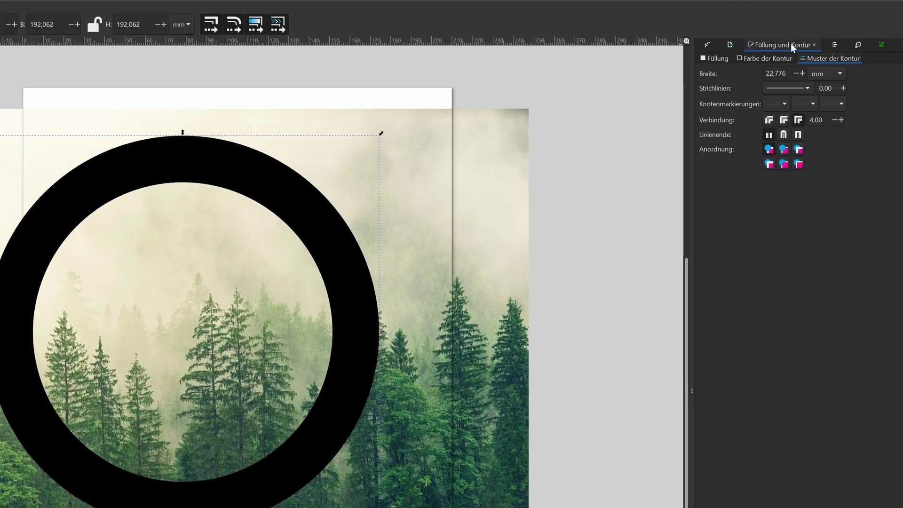
pyautogui.click(794, 74)
pyautogui.click(794, 74)
pyautogui.click(795, 74)
pyautogui.click(794, 74)
pyautogui.click(835, 75)
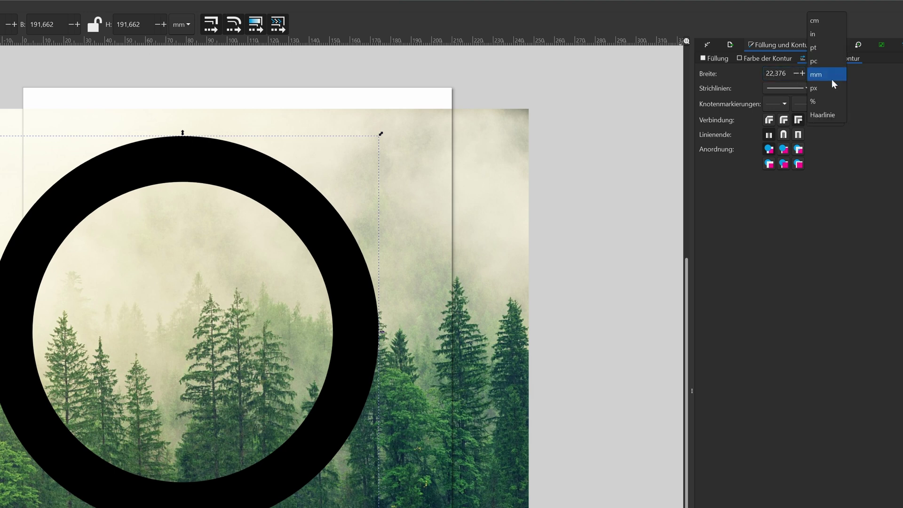
pyautogui.click(795, 75)
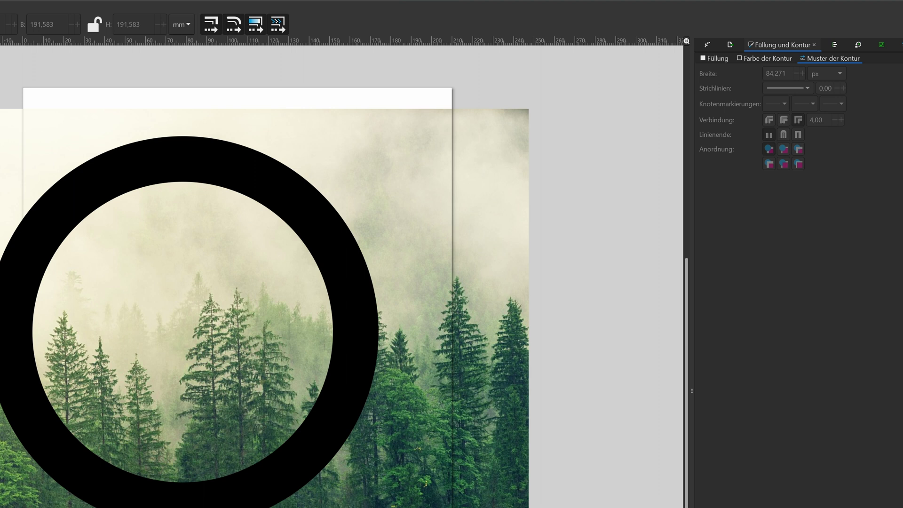
# - Fill the ring red, then set its fill back to none
pyautogui.click(60, 475)
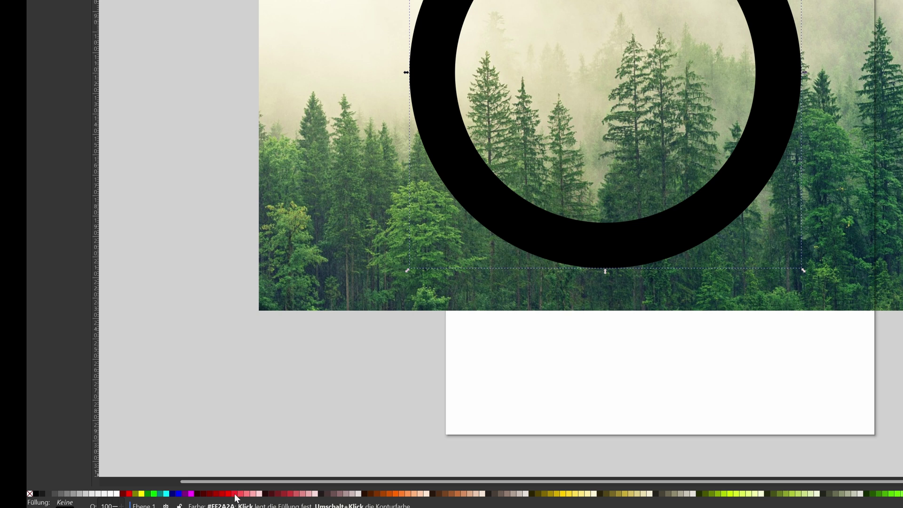
pyautogui.click(235, 494)
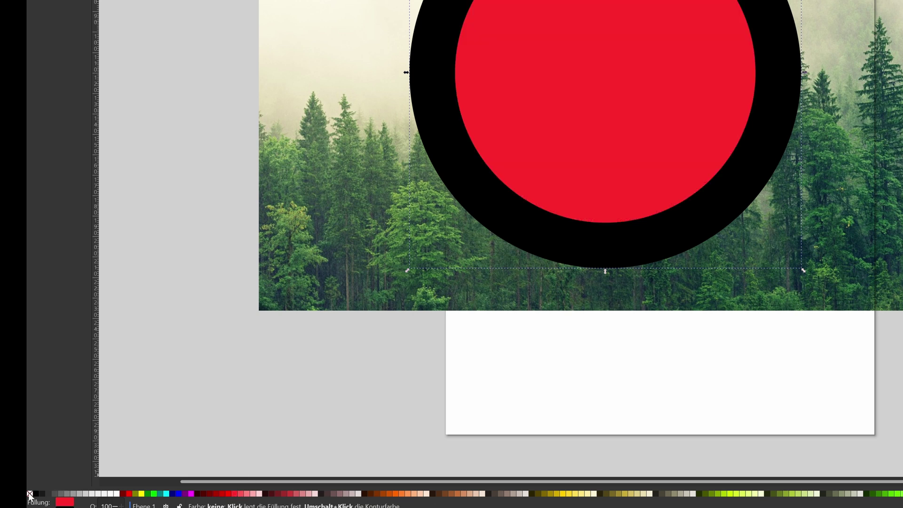
pyautogui.click(30, 493)
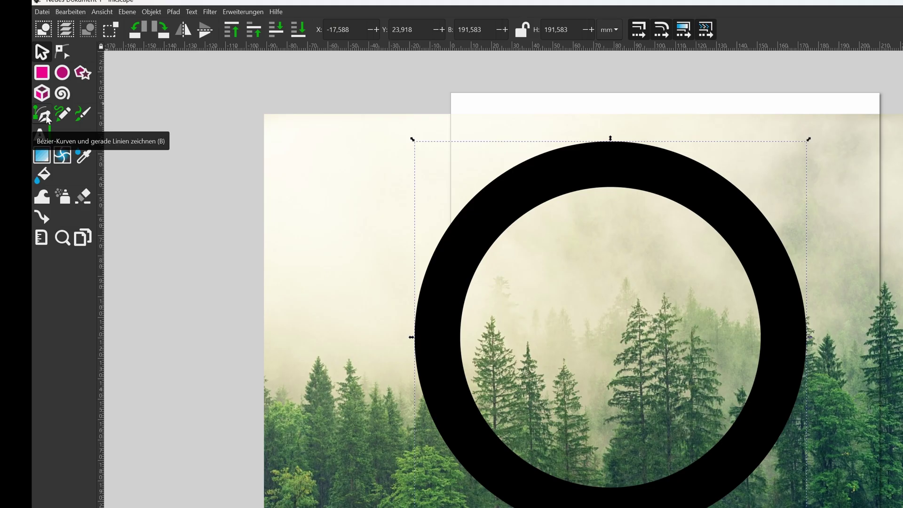
# - Draw a thick vertical trunk bar (22.297 × 162.814 mm) through the ring and select it with the ring
pyautogui.click(47, 118)
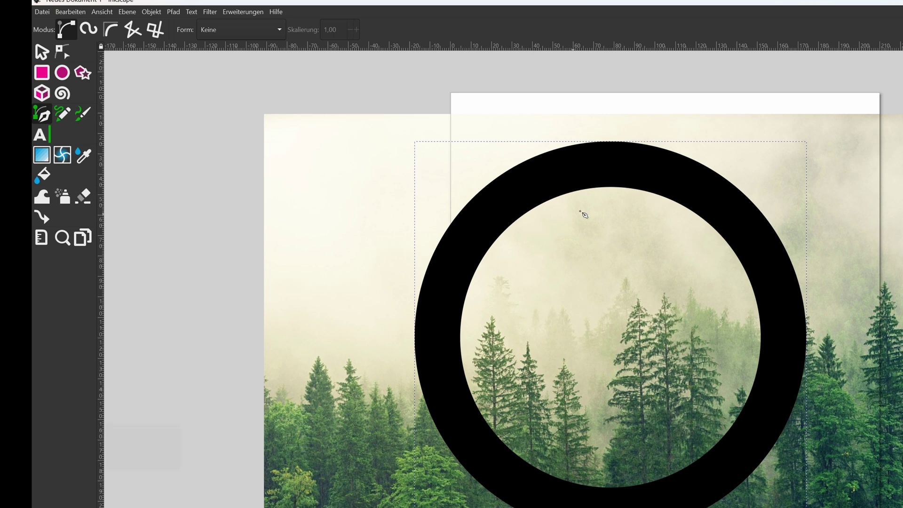
pyautogui.click(610, 178)
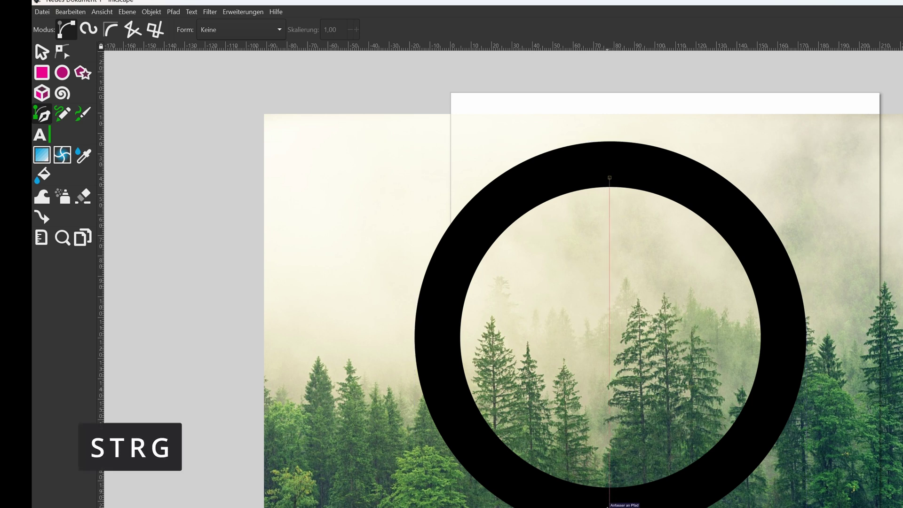
pyautogui.doubleClick(608, 507)
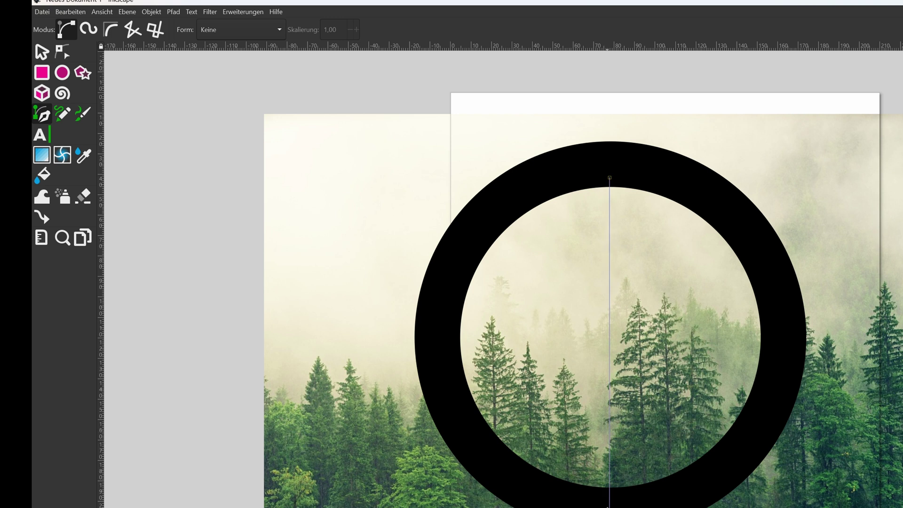
pyautogui.press('Return')
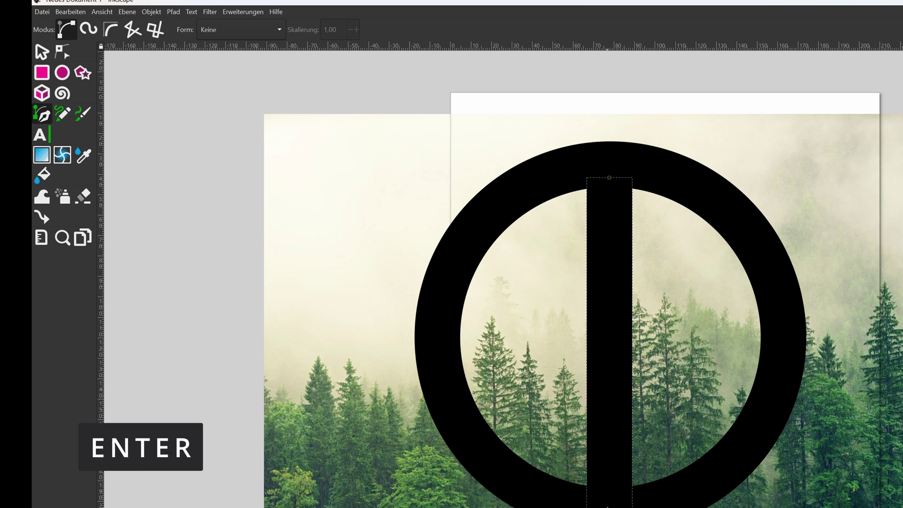
pyautogui.click(41, 52)
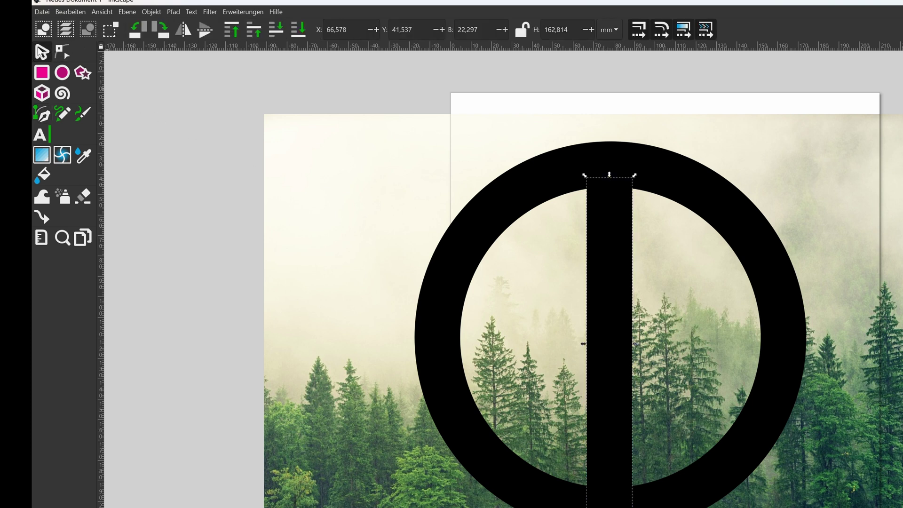
pyautogui.keyDown('shift'); pyautogui.click(521, 206); pyautogui.keyUp('shift')
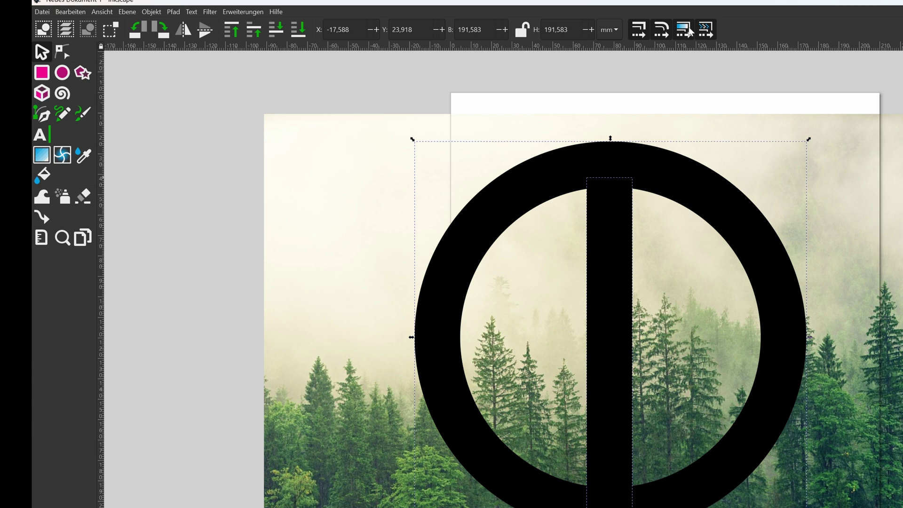
# - Centre the trunk bar on both axes within the ring via Align and Distribute, then deselect
pyautogui.click(153, 12)
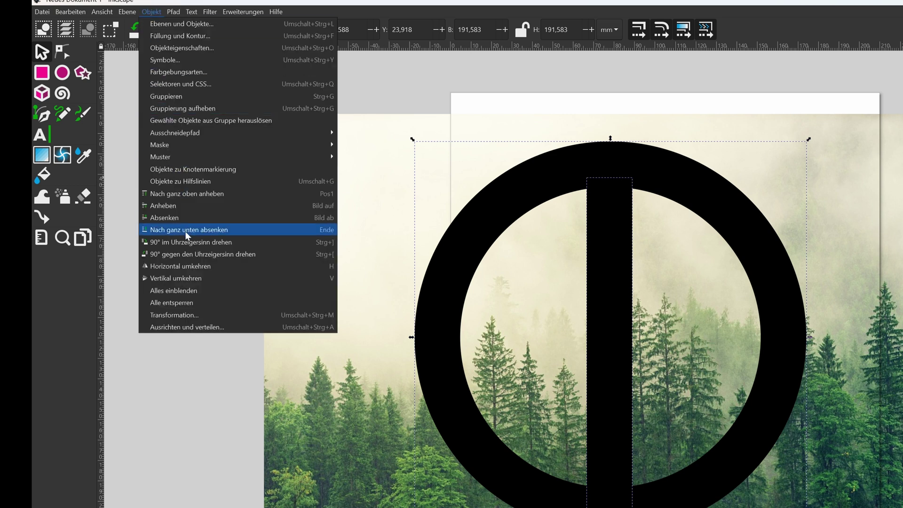
pyautogui.click(181, 326)
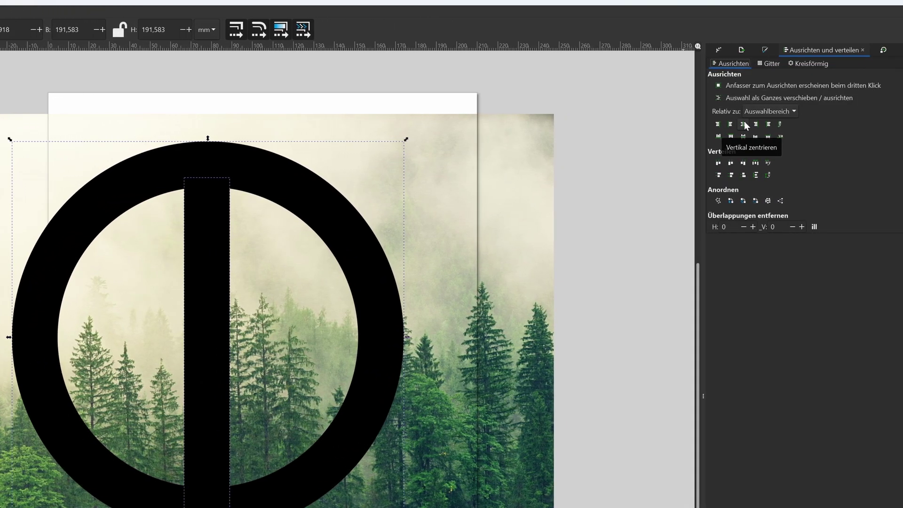
pyautogui.click(743, 122)
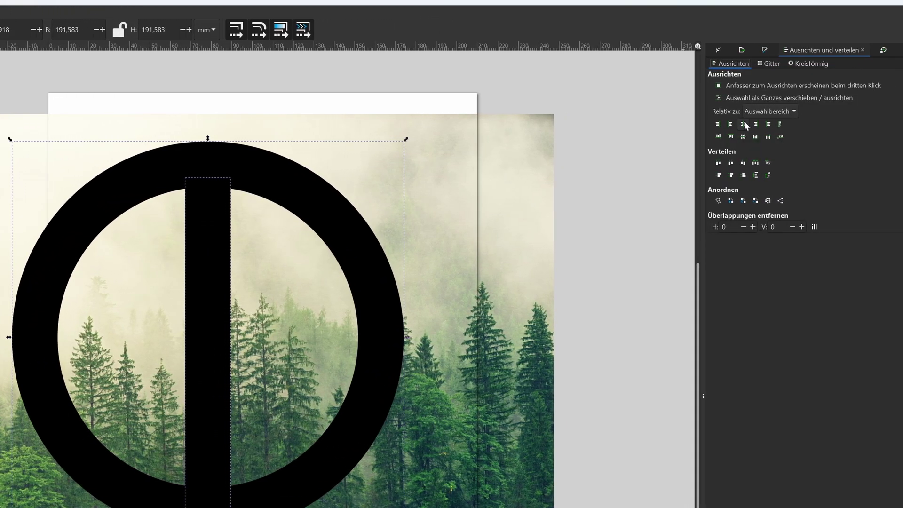
pyautogui.click(745, 136)
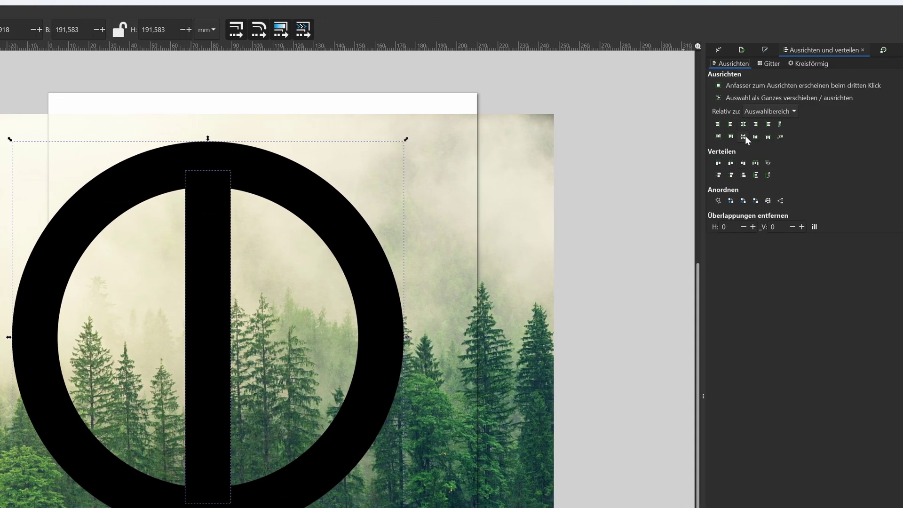
pyautogui.click(608, 219)
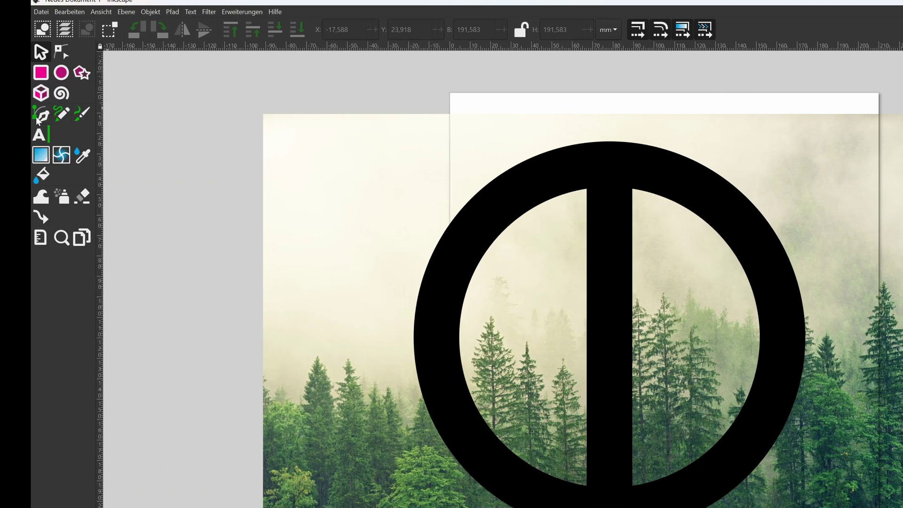
# - Draw four Bézier branch strokes slanting down-right from the trunk, top to bottom
pyautogui.click(609, 177)
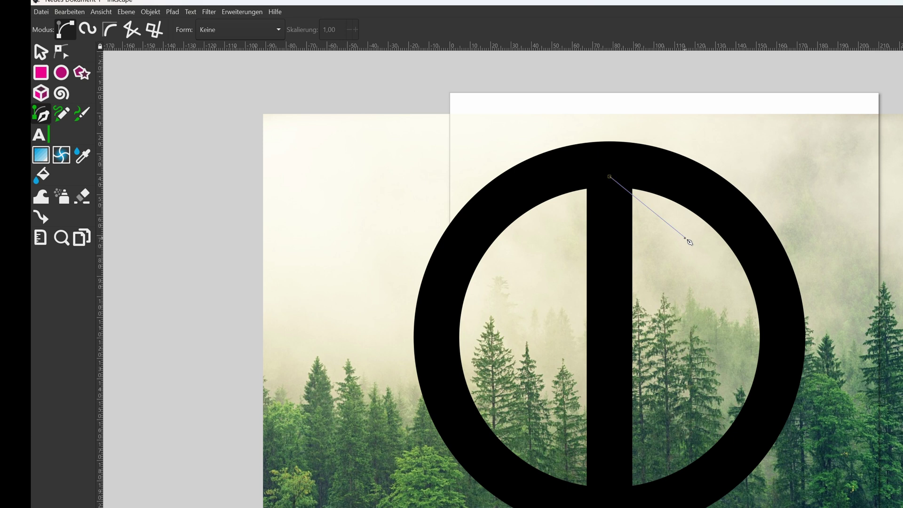
pyautogui.doubleClick(685, 238)
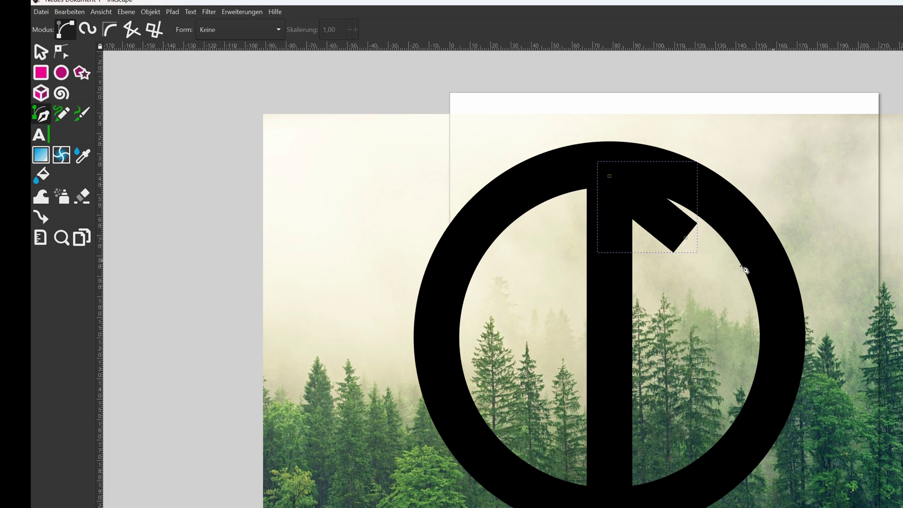
pyautogui.click(619, 257)
pyautogui.doubleClick(707, 313)
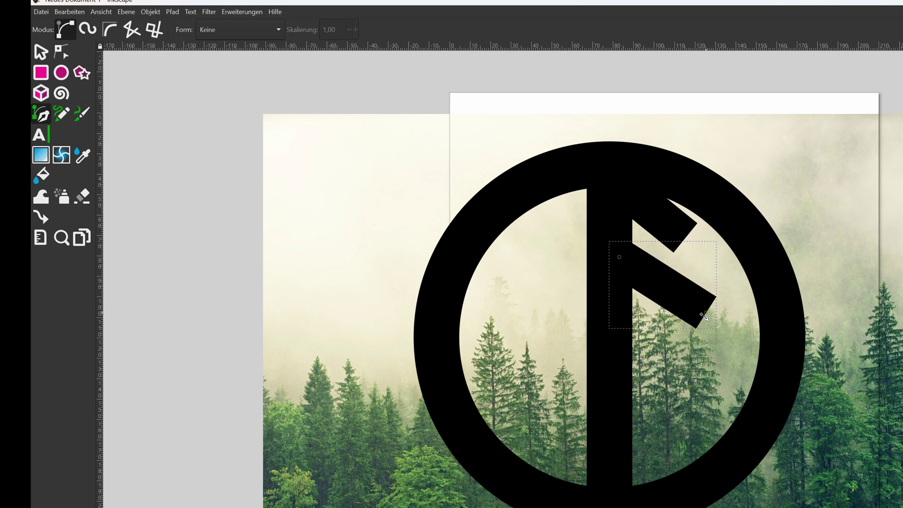
pyautogui.click(618, 340)
pyautogui.doubleClick(713, 384)
pyautogui.click(618, 410)
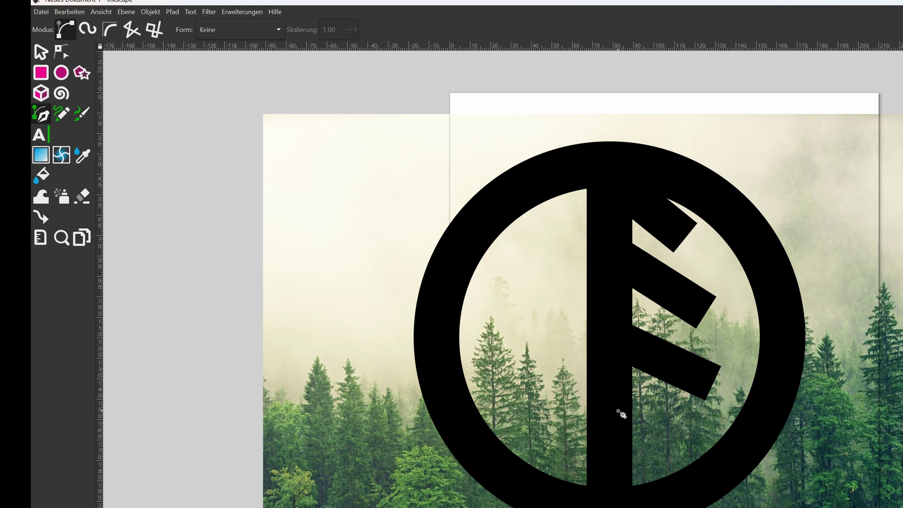
pyautogui.doubleClick(711, 461)
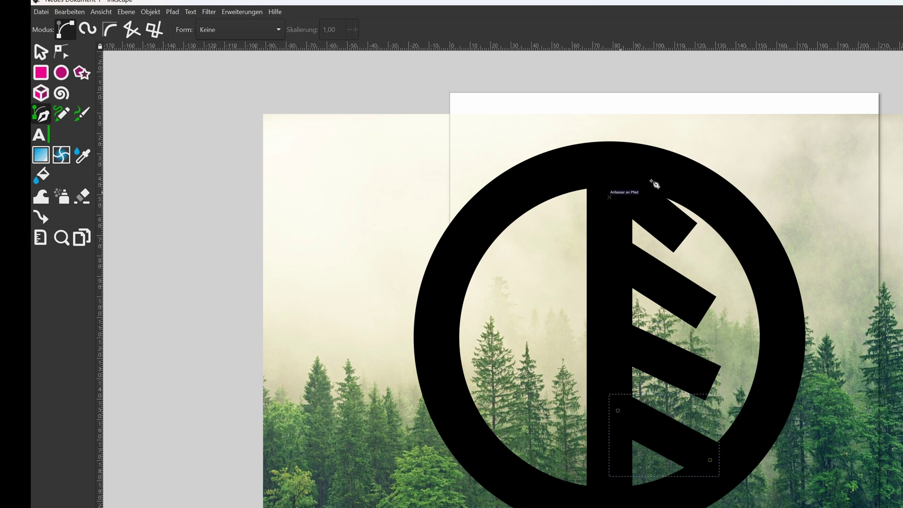
pyautogui.click(61, 52)
# - Adjust the bottom branch's end to meet the ring and nudge the top branch's tip right
pyautogui.moveTo(710, 460); pyautogui.dragTo(721, 456)
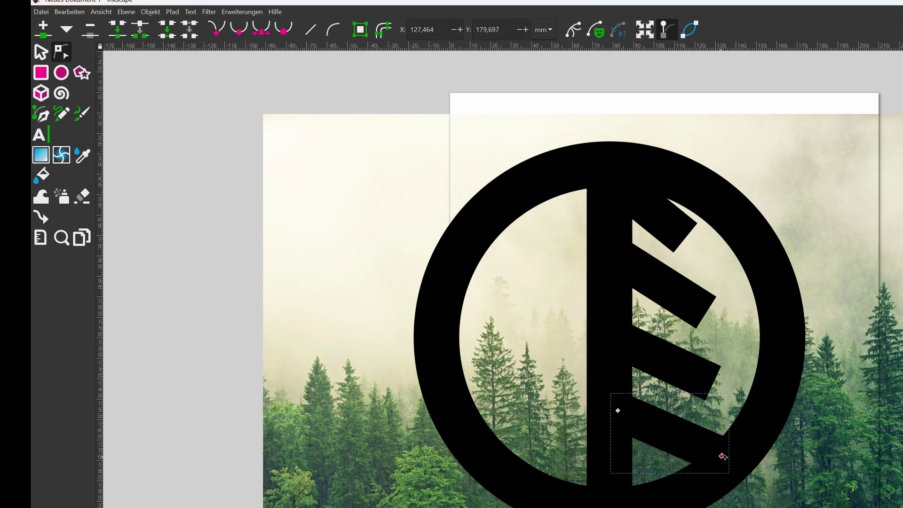
pyautogui.moveTo(722, 456); pyautogui.dragTo(713, 465)
pyautogui.click(668, 242)
pyautogui.moveTo(685, 236); pyautogui.dragTo(690, 236)
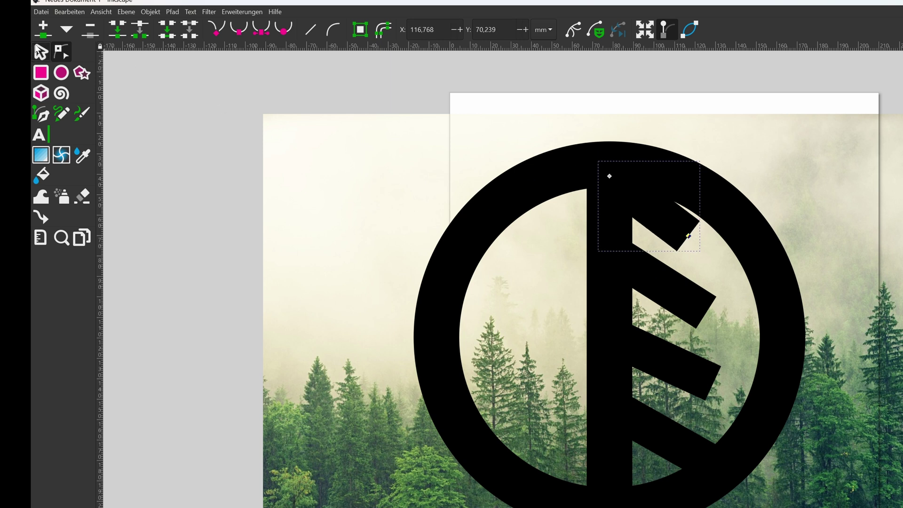
pyautogui.click(40, 51)
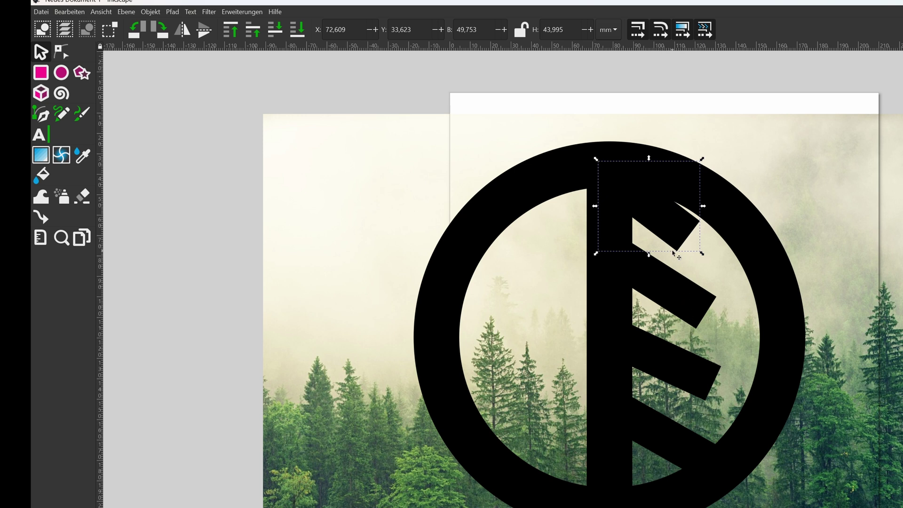
# - Duplicate the four right-hand branch bars and flip the copies horizontally
pyautogui.keyDown('shift'); pyautogui.click(674, 293); pyautogui.keyUp('shift')
pyautogui.keyDown('shift'); pyautogui.click(671, 363); pyautogui.keyUp('shift')
pyautogui.keyDown('shift'); pyautogui.click(666, 426); pyautogui.keyUp('shift')
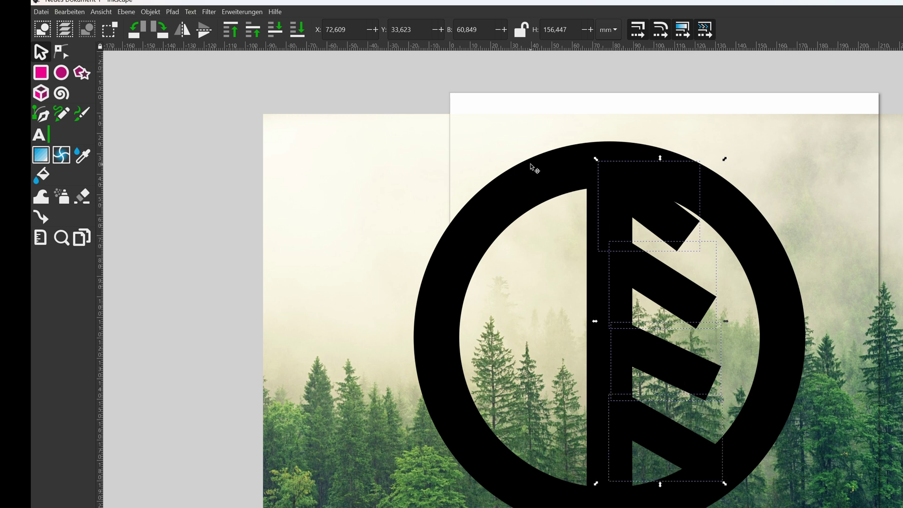
pyautogui.hotkey('ctrl', 'd')
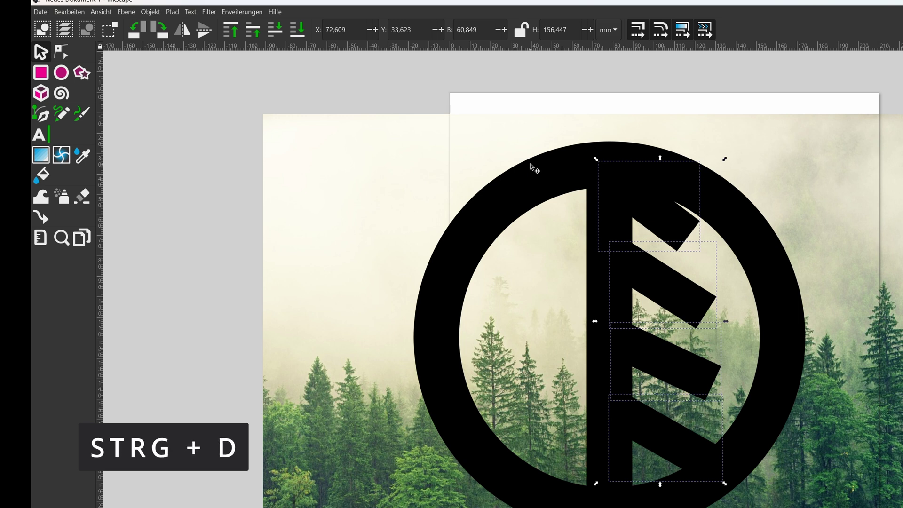
pyautogui.click(183, 30)
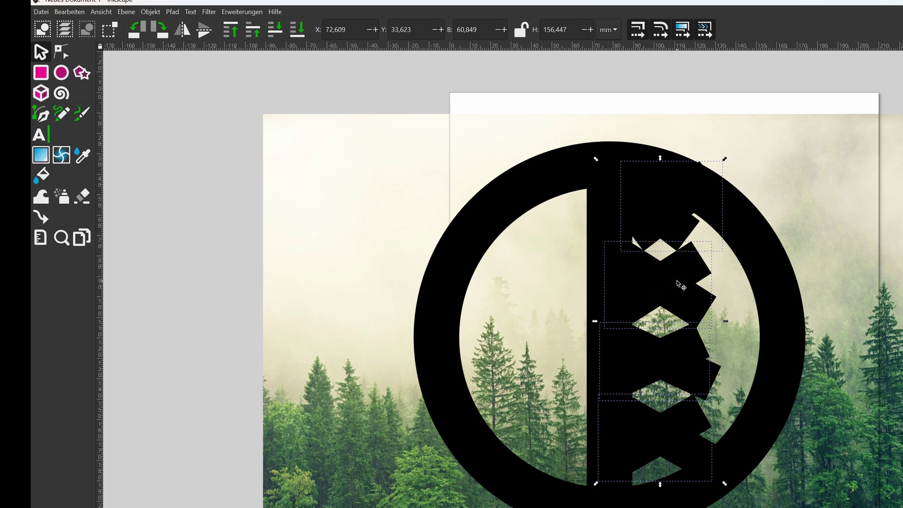
# - Move the mirrored branch bars left until they meet the trunk's left side
pyautogui.hotkey('ctrl', 'd')
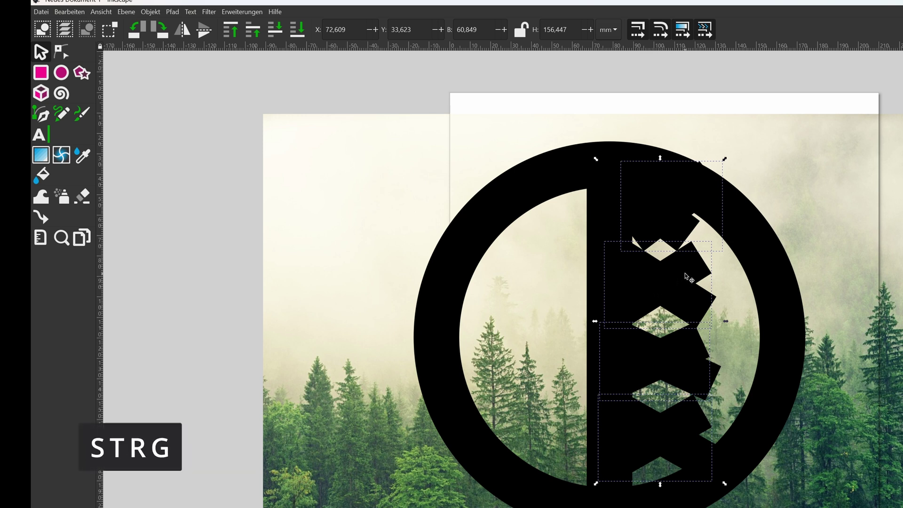
pyautogui.moveTo(685, 277); pyautogui.dragTo(576, 299)
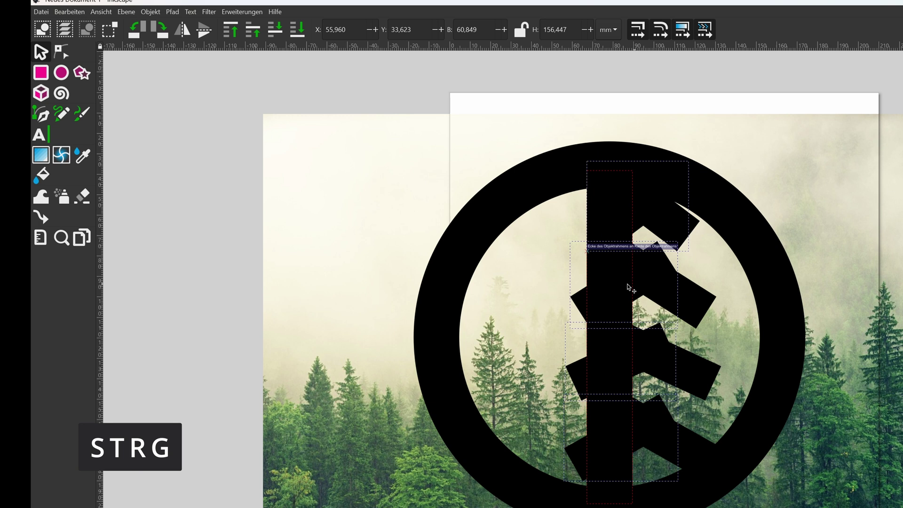
pyautogui.moveTo(576, 299)
pyautogui.mouseDown()
pyautogui.moveTo(639, 288)
pyautogui.moveTo(587, 289)
pyautogui.mouseUp()
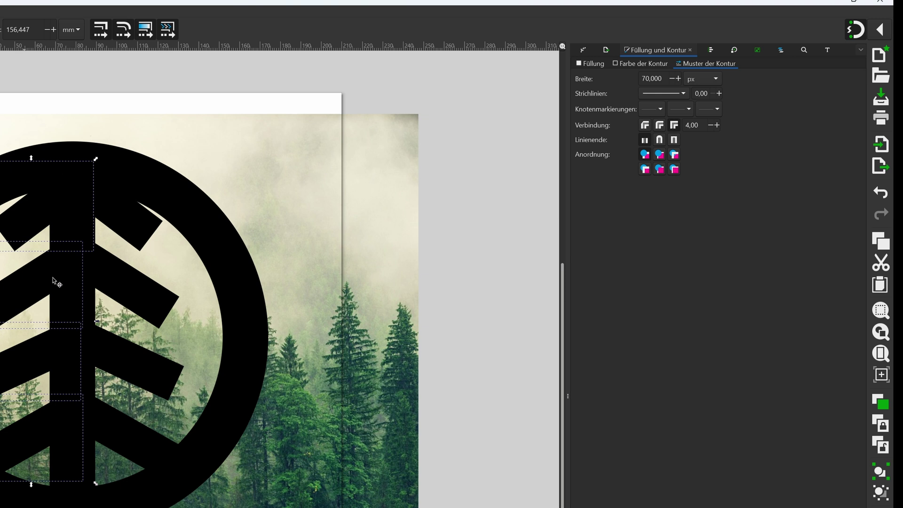
# - Rubber-band select the ring, trunk and eight branch bars, excluding the forest photo
pyautogui.press('Escape')
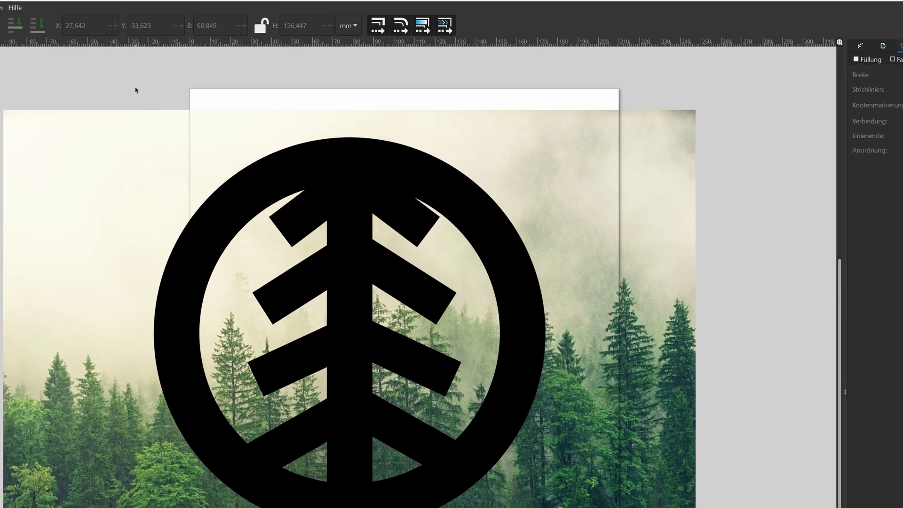
pyautogui.moveTo(150, 87)
pyautogui.mouseDown()
pyautogui.moveTo(500, 468)
pyautogui.moveTo(583, 471)
pyautogui.mouseUp()
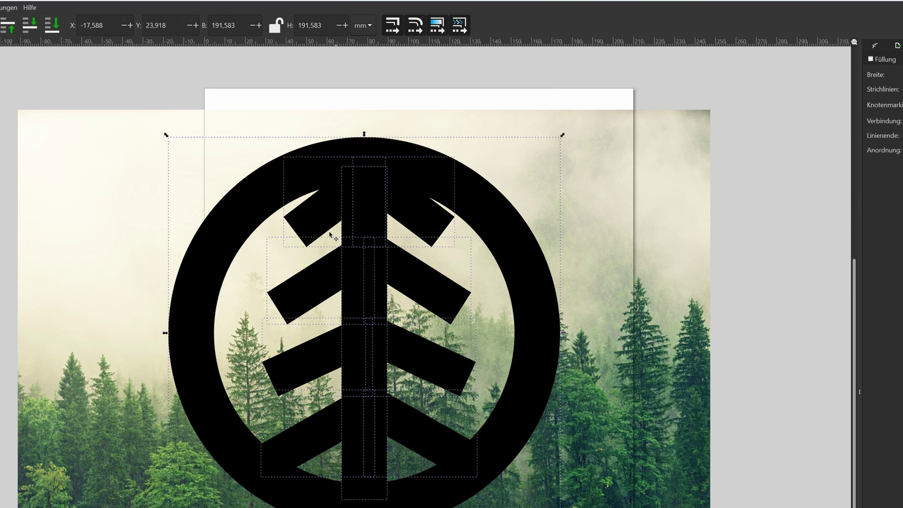
pyautogui.moveTo(148, 67); pyautogui.dragTo(620, 507)
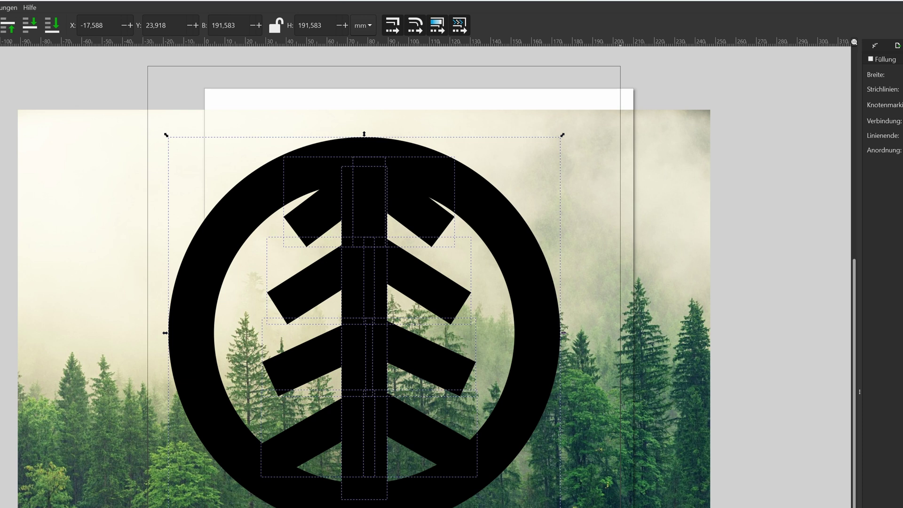
pyautogui.moveTo(620, 507); pyautogui.dragTo(621, 507)
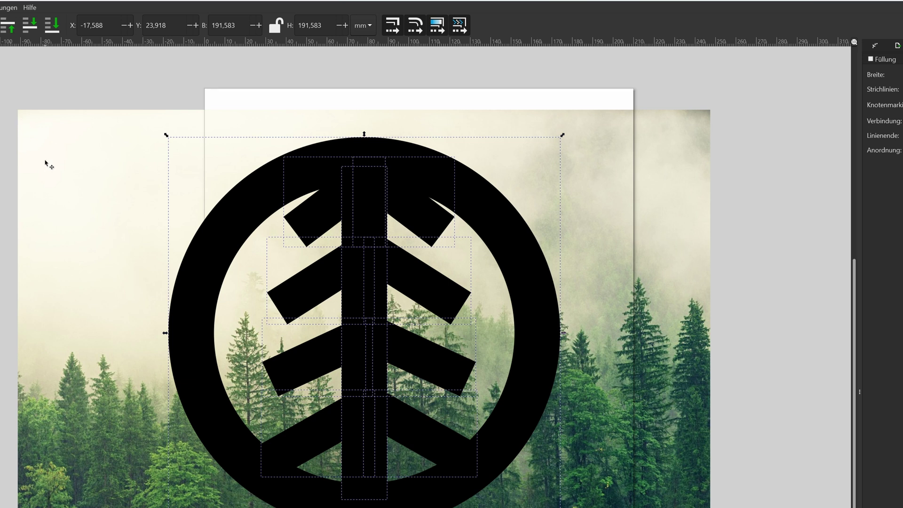
pyautogui.click(46, 163)
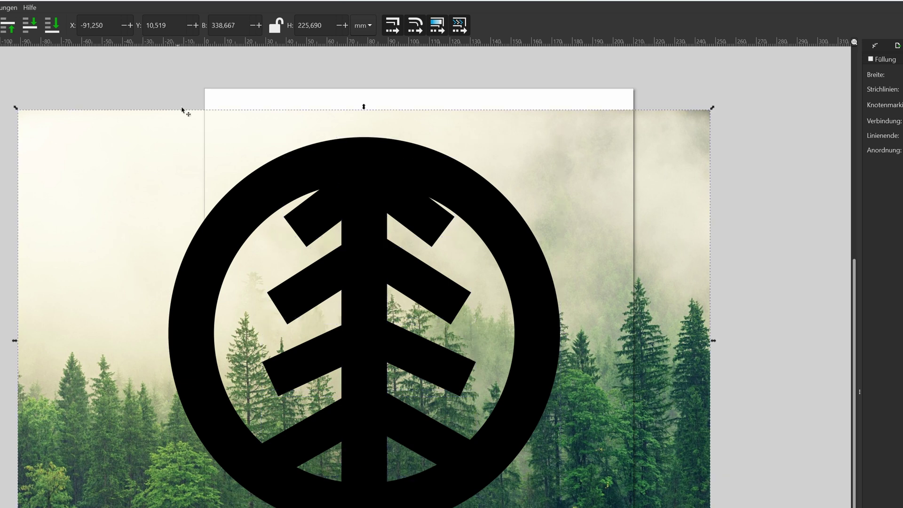
pyautogui.moveTo(175, 74); pyautogui.dragTo(590, 503)
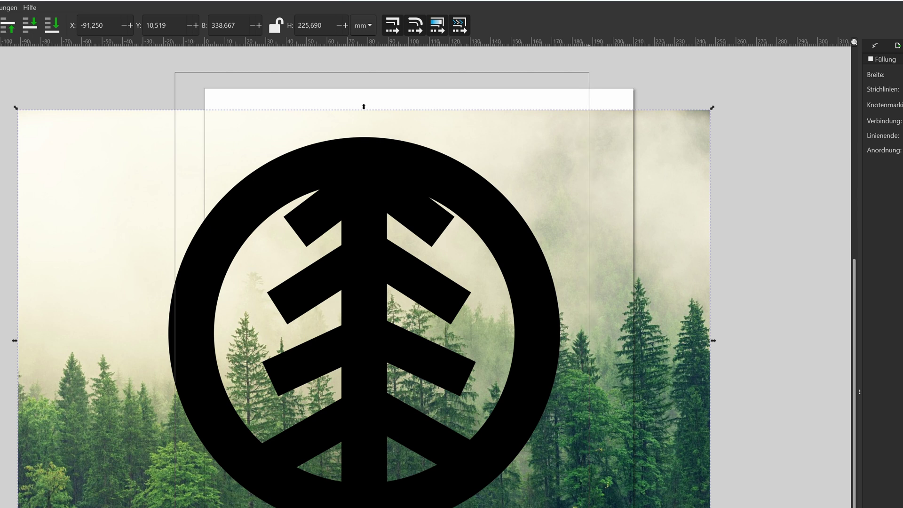
pyautogui.moveTo(133, 71); pyautogui.dragTo(610, 507)
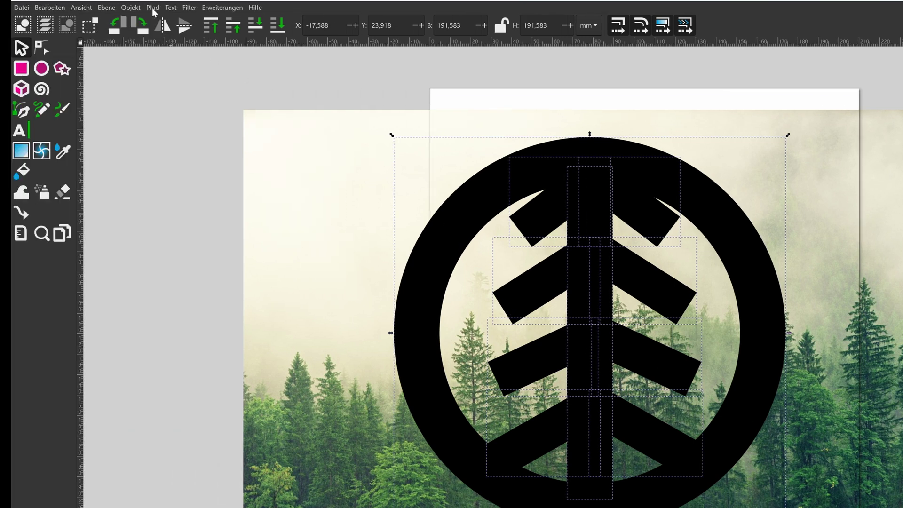
# - Convert strokes to paths, combine the logo into one path, and add the forest photo
pyautogui.click(152, 8)
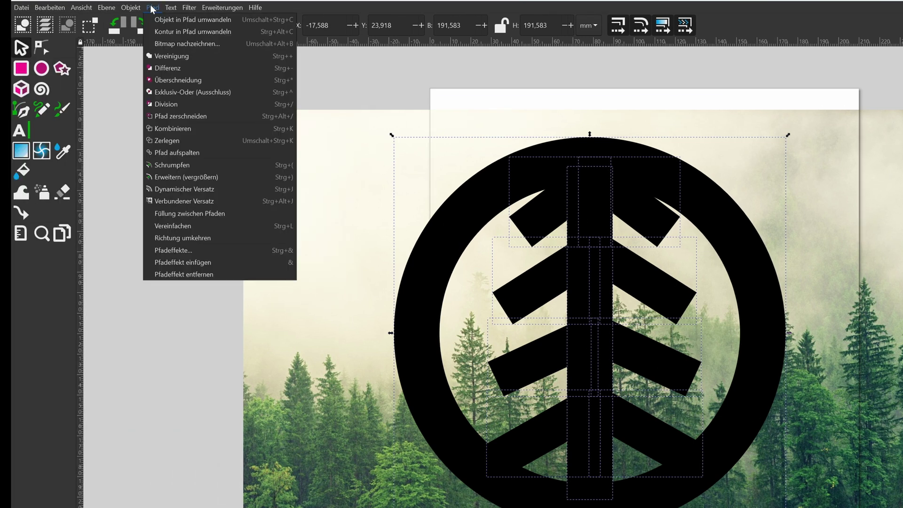
pyautogui.click(160, 30)
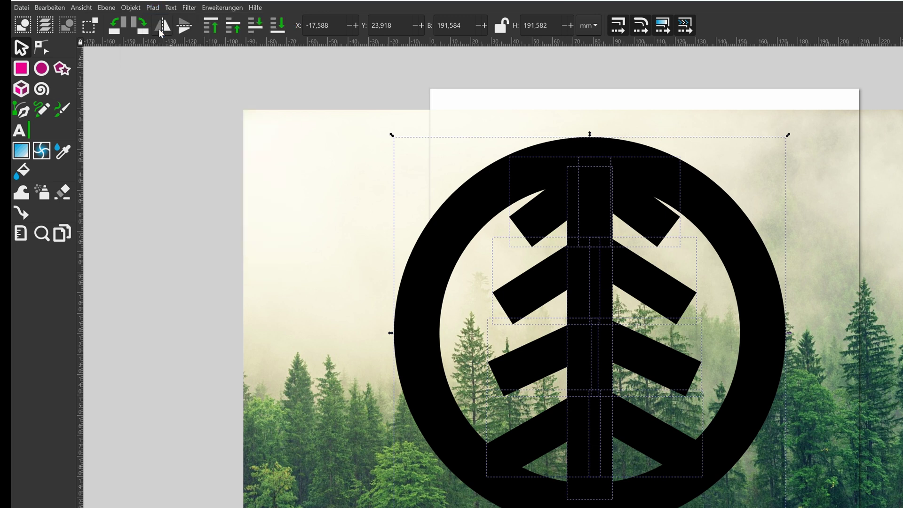
pyautogui.click(157, 8)
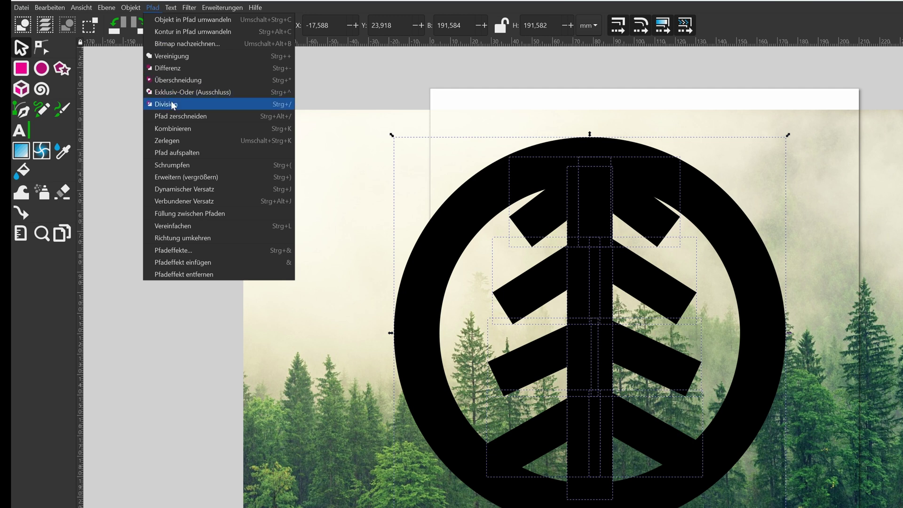
pyautogui.click(176, 129)
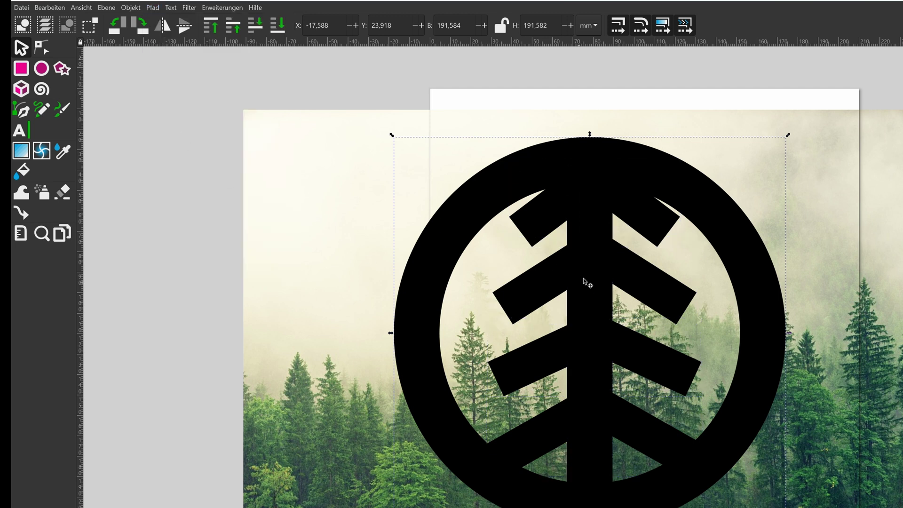
pyautogui.keyDown('shift'); pyautogui.click(315, 223); pyautogui.keyUp('shift')
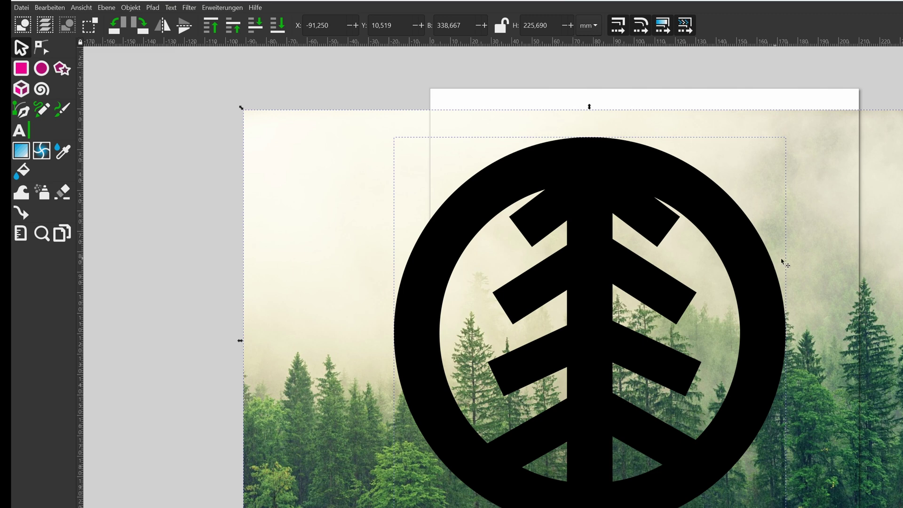
# - Set the emblem as the photo's clipping path and drag the clipped logo onto the page
pyautogui.rightClick(458, 231)
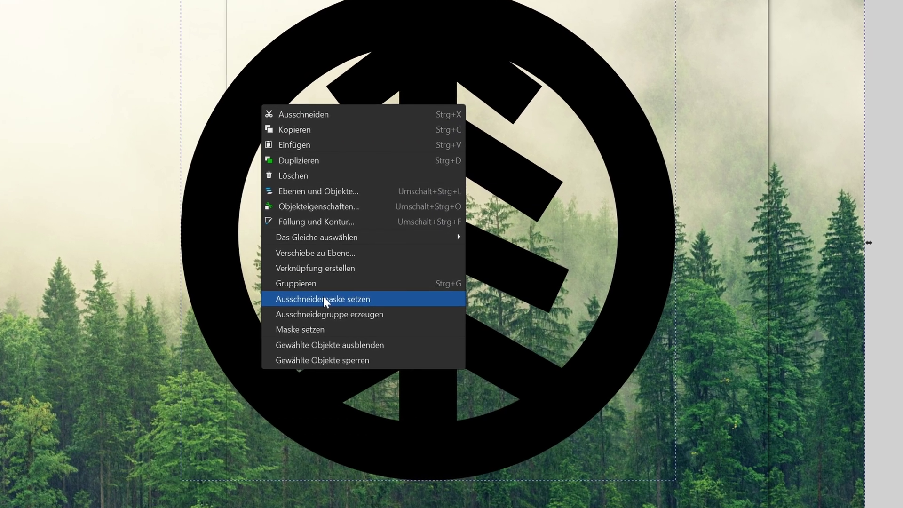
pyautogui.click(320, 296)
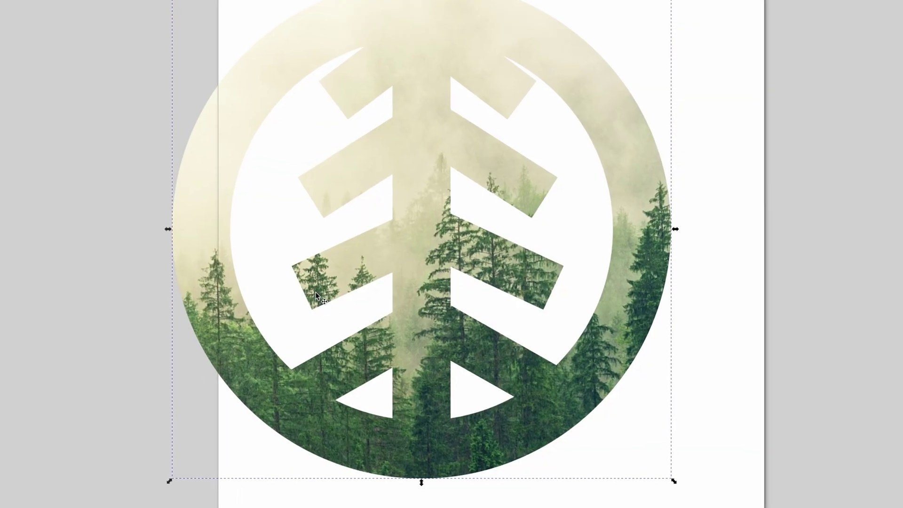
pyautogui.moveTo(316, 295)
pyautogui.mouseDown()
pyautogui.moveTo(322, 407)
pyautogui.moveTo(282, 355)
pyautogui.mouseUp()
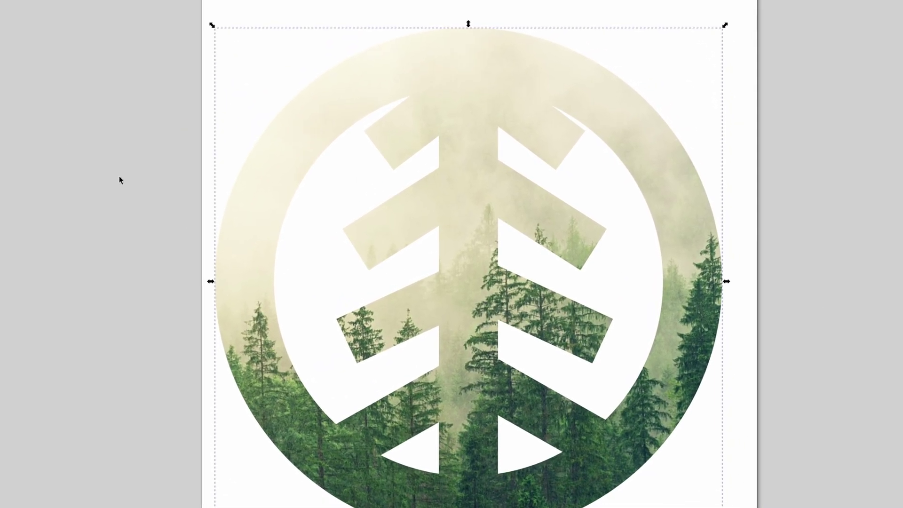